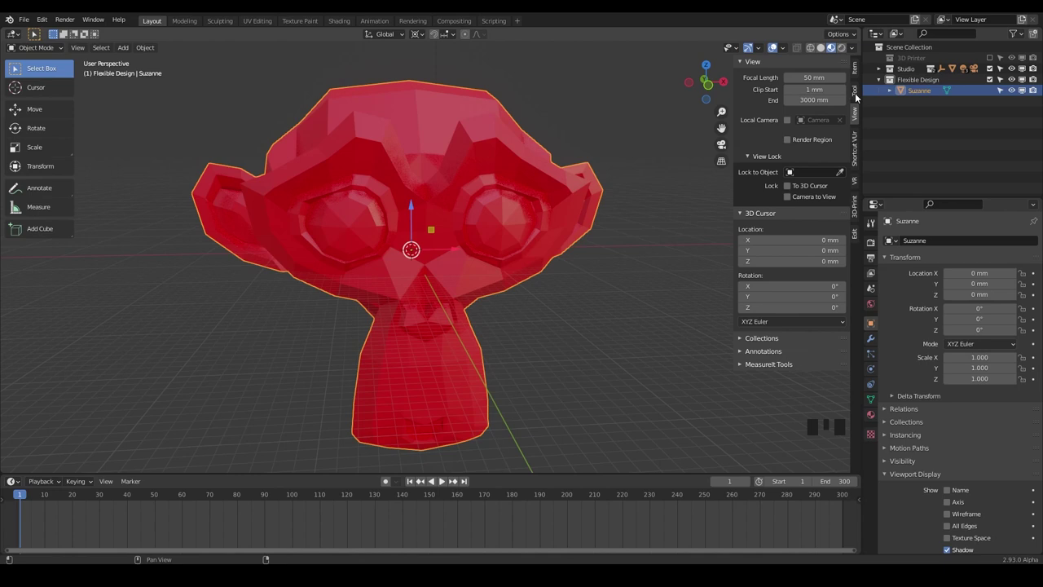
Step: Show the 3D cursor settings and shift the cursor's location to X 4.6 mm, Y 36.6 mm, Z 21 mm
left_click(853, 67)
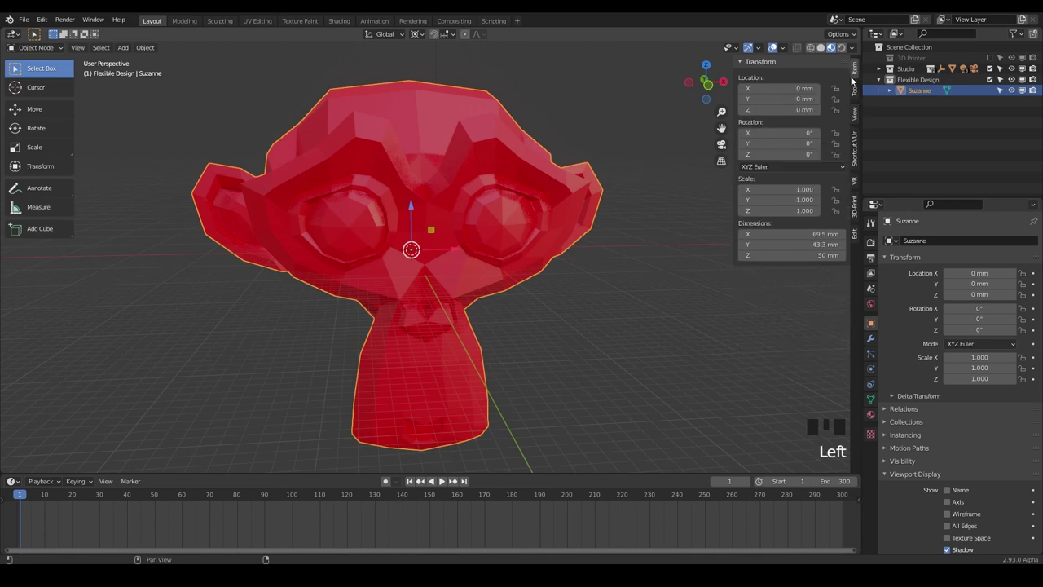
left_click(855, 118)
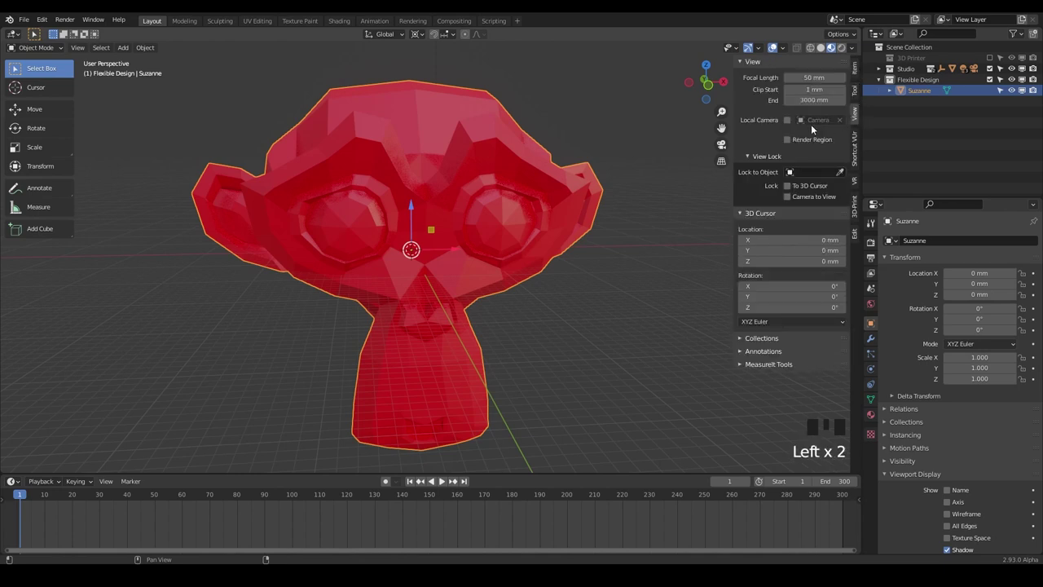
key("n")
key("n")
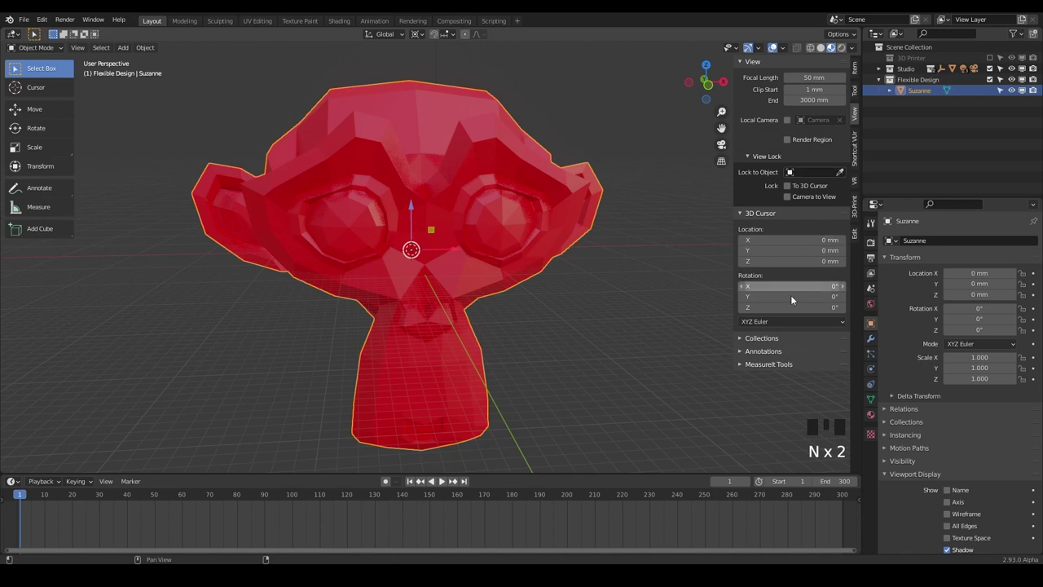
left_click(736, 213)
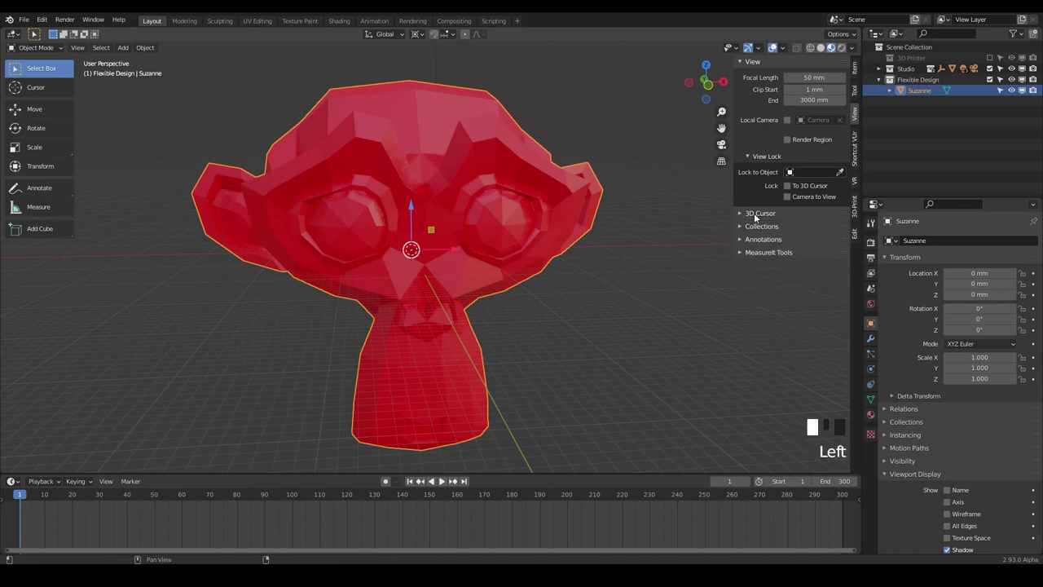
left_click(740, 213)
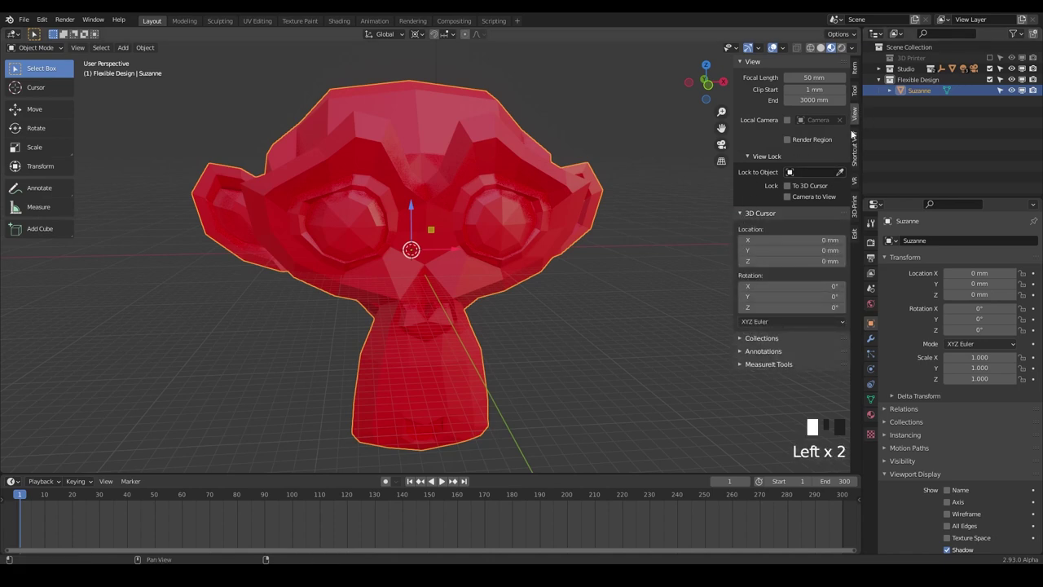
mouse_move(762, 240)
left_mouse_down()
mouse_move(795, 240)
mouse_move(721, 240)
mouse_move(769, 240)
mouse_move(806, 250)
mouse_move(787, 260)
mouse_move(807, 261)
mouse_move(795, 250)
mouse_move(810, 250)
mouse_move(759, 239)
mouse_move(769, 239)
left_mouse_up()
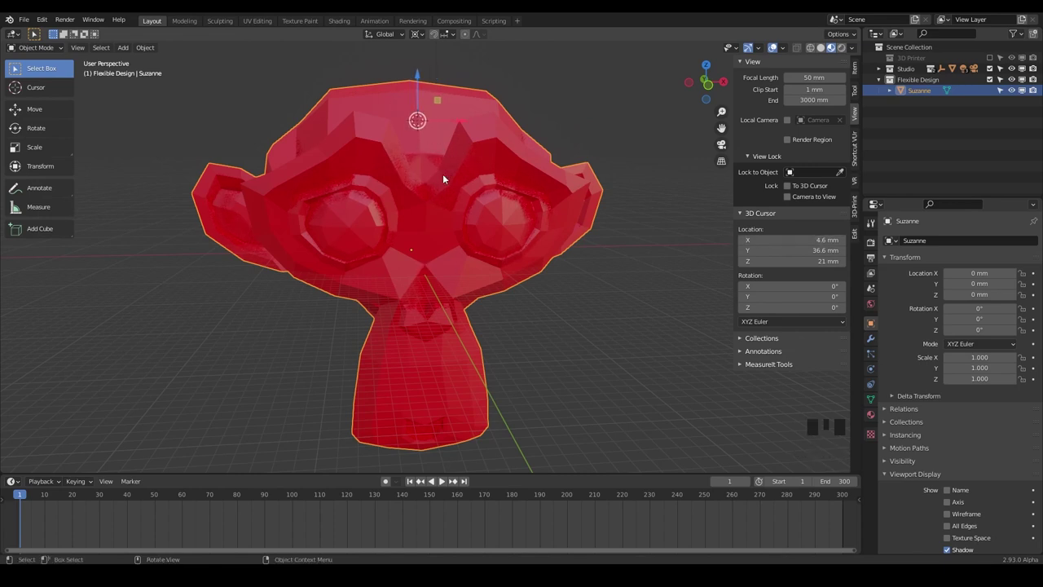
Step: Place the 3D cursor at several points on Suzanne's surface, ending on top of the head at about X 0.11, Y 1.39, Z 24.85 mm
right_click(406, 86, "shift")
right_click(438, 81, "shift")
right_click(353, 108, "shift")
right_click(330, 96, "shift")
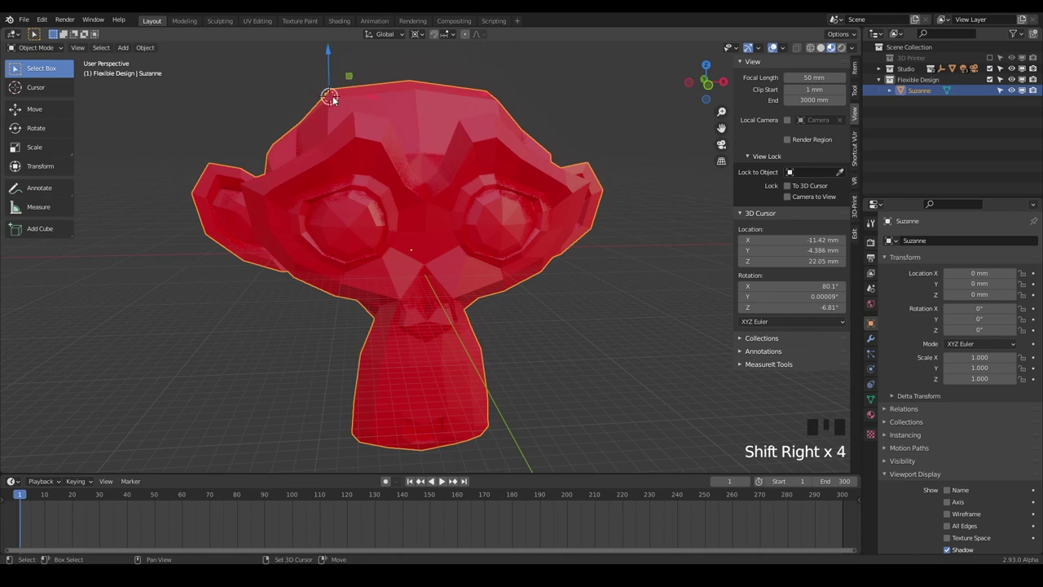
right_click(417, 100, "shift")
middle_click_drag(443, 130, 467, 148)
right_click(403, 99, "shift")
right_click(404, 108, "shift")
right_click(466, 105, "shift")
right_click(513, 145, "shift")
right_click(485, 159, "shift")
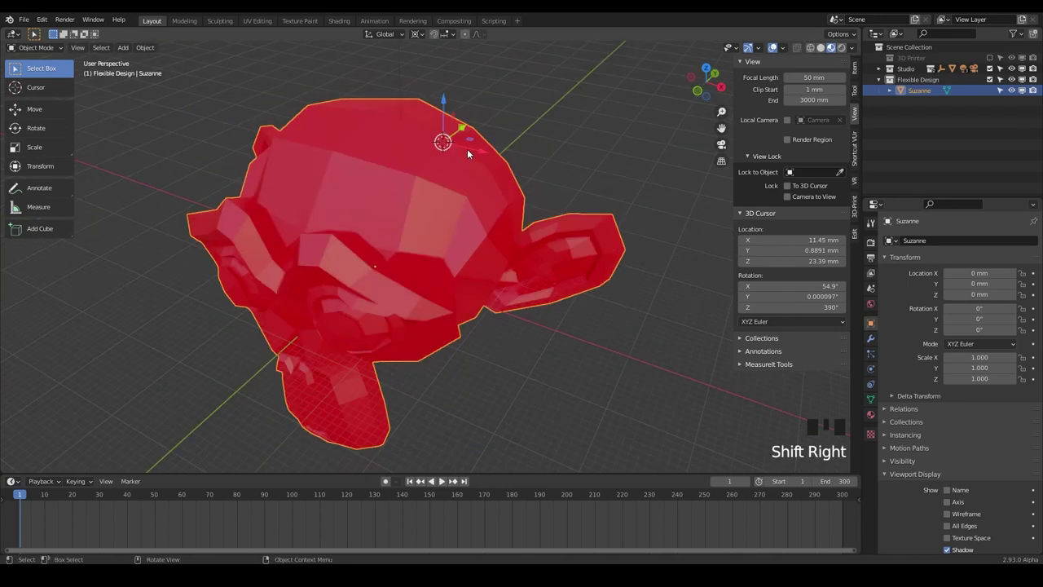
right_click(371, 118, "shift")
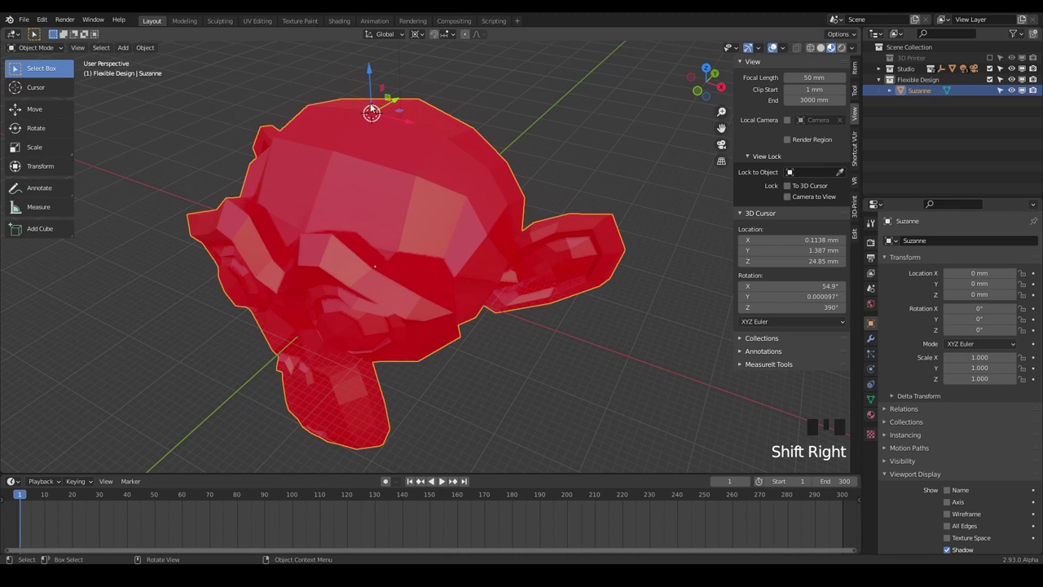
Step: Add a cylinder mesh at the 3D cursor in the Flexible Design collection
left_click(934, 83)
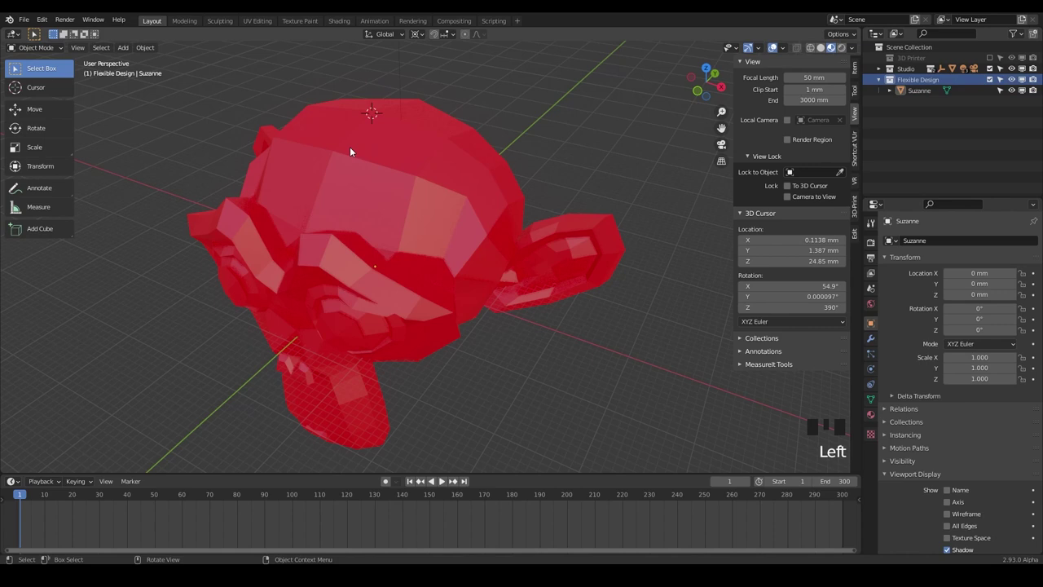
key("shift+a")
mouse_move(391, 142)
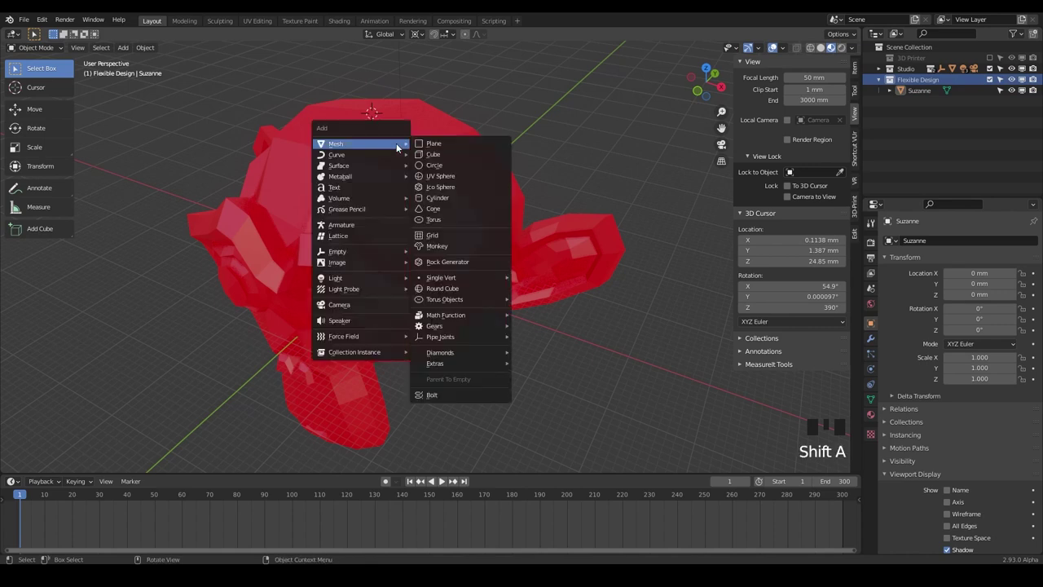
left_click(433, 198)
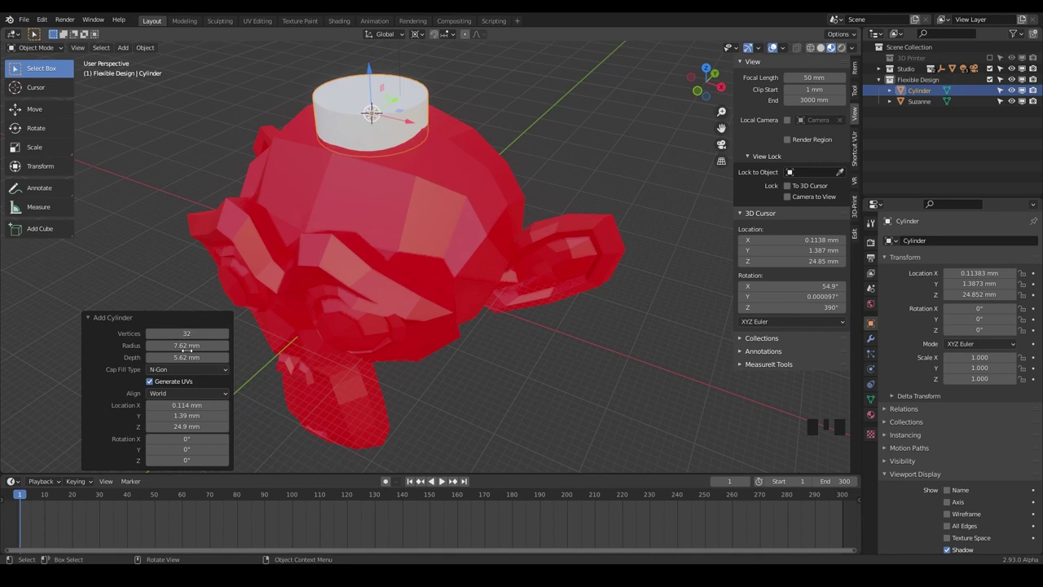
Step: Switch to solid shading and set the new cylinder's radius to 7.18 mm and its depth to 5.02 mm
left_click(89, 317)
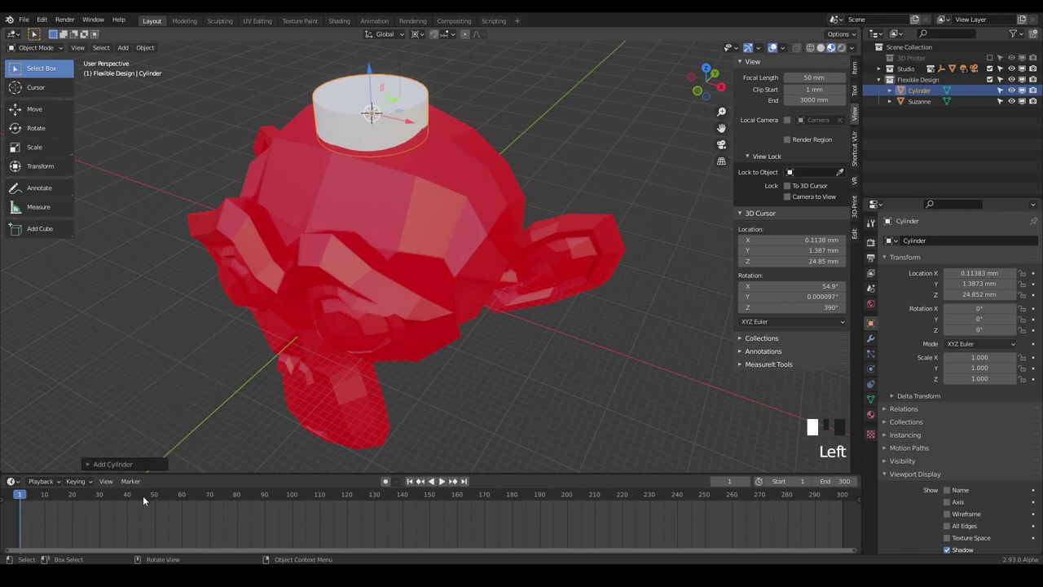
left_click(87, 464)
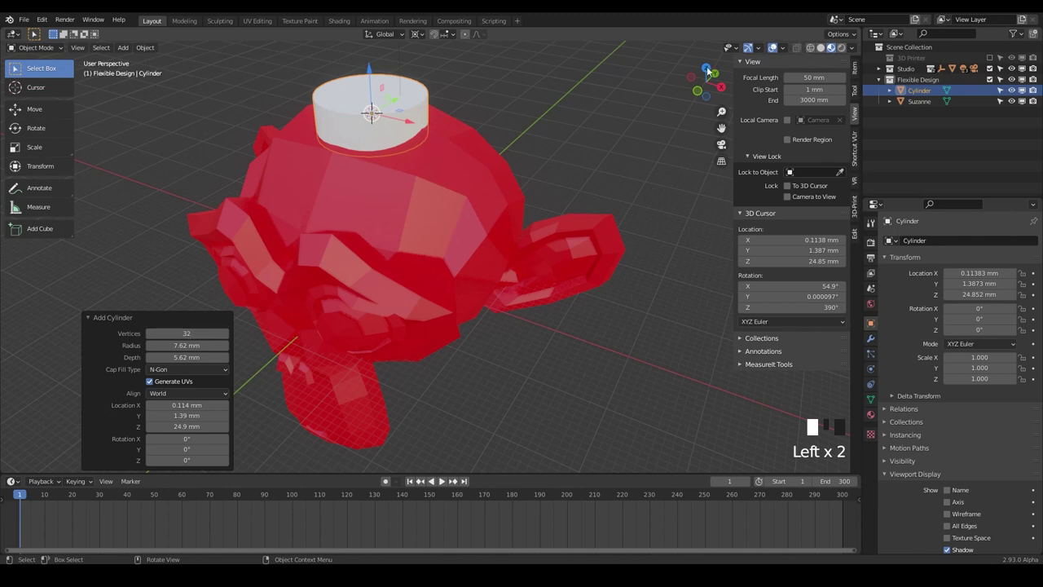
left_click(392, 186)
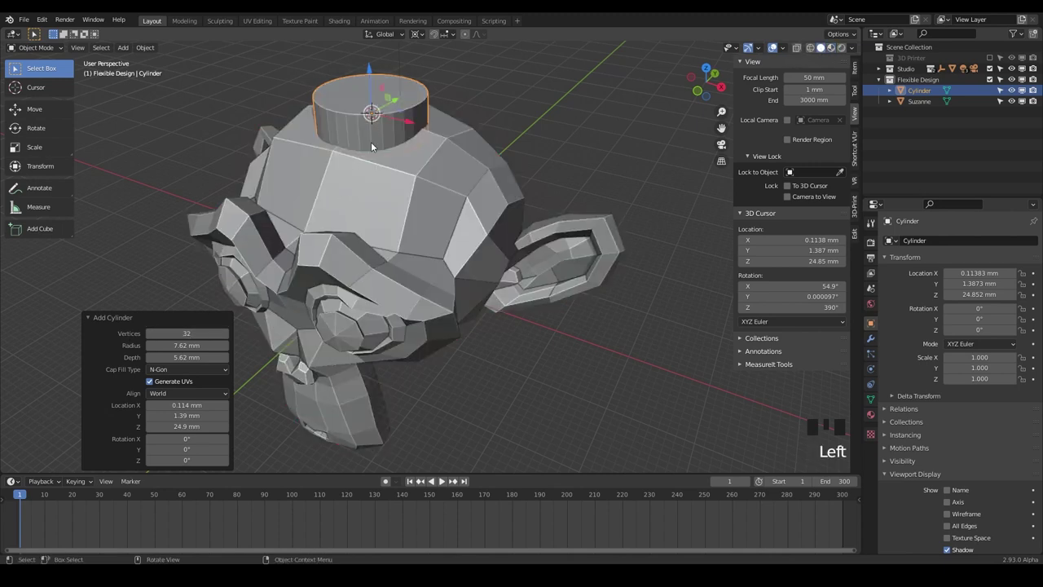
left_click_drag(183, 333, 203, 345)
left_click(204, 333)
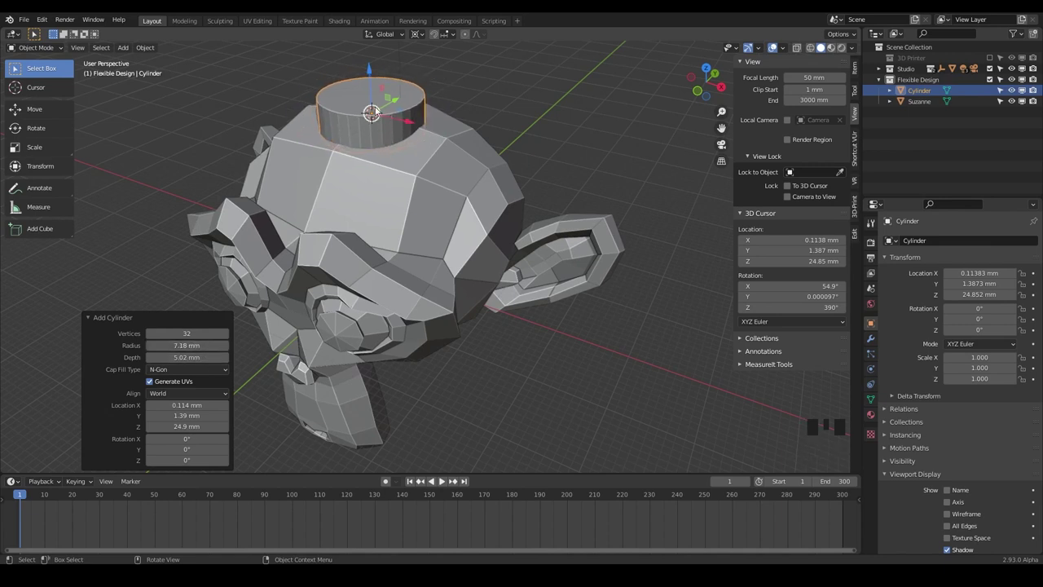
middle_click_drag(374, 116, 382, 130)
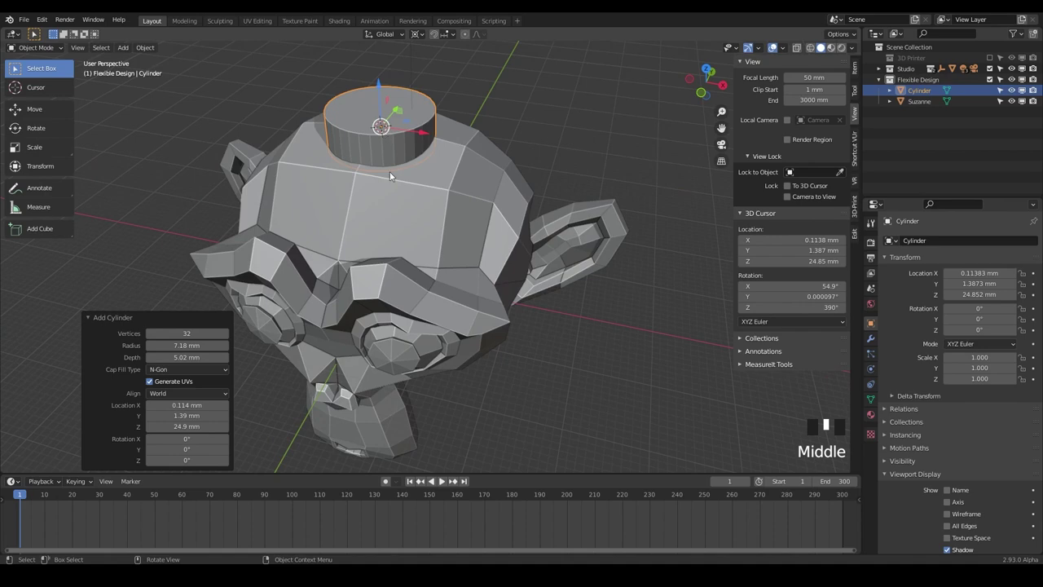
middle_click_drag(412, 211, 421, 183)
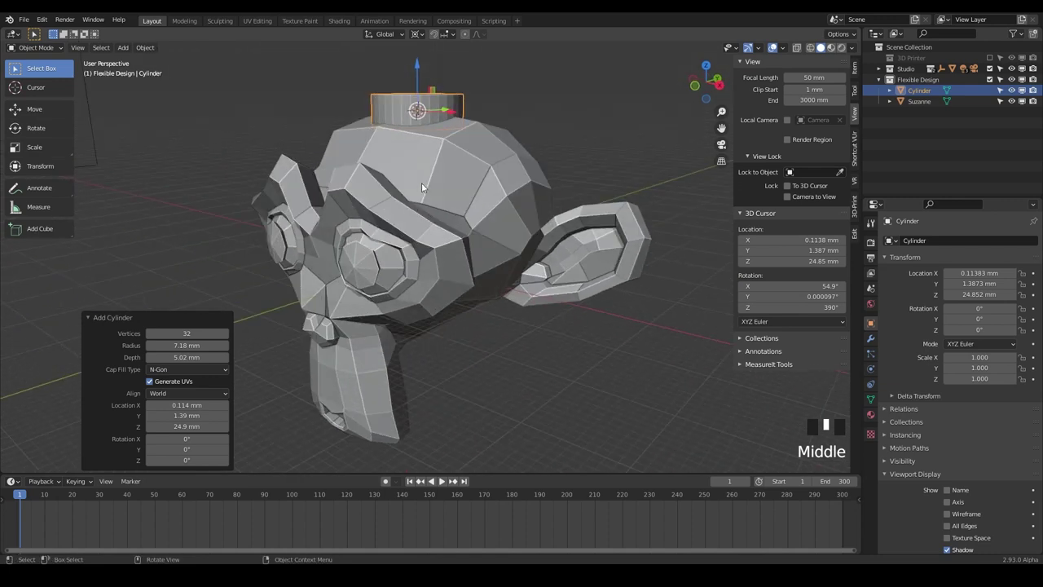
Step: Restore Material Preview shading and add an ico sphere on the side of Suzanne's head at about X 15.84, Y -2.64, Z 17.23 mm
left_click(831, 48)
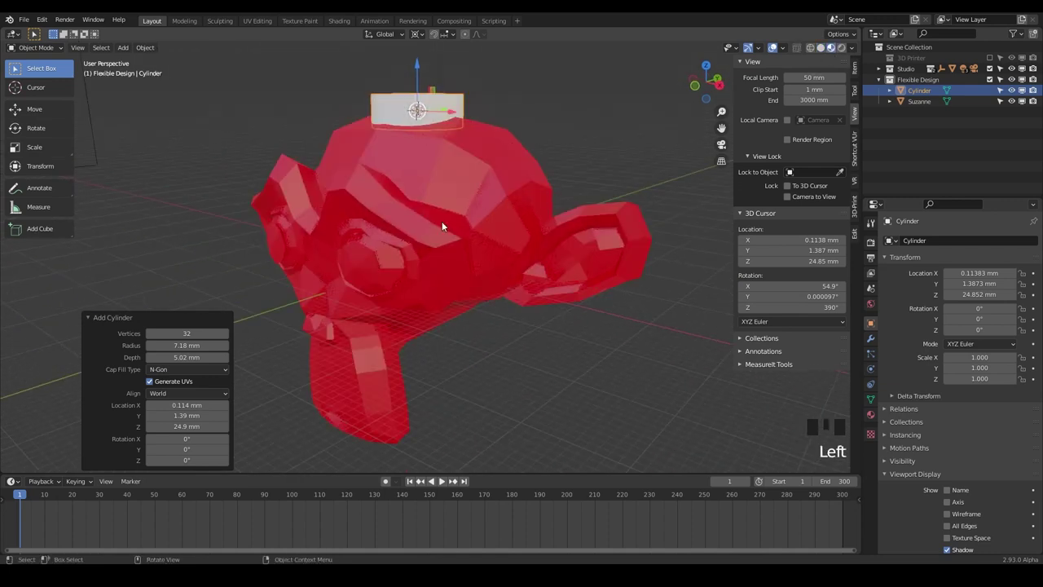
middle_click_drag(442, 226, 549, 214)
right_click(510, 168, "shift")
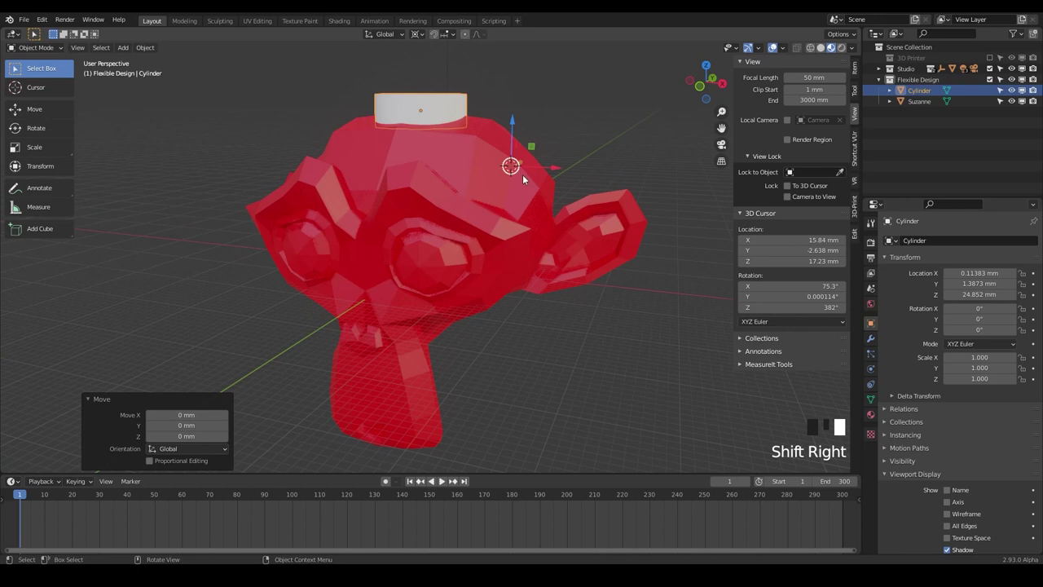
key("shift+a")
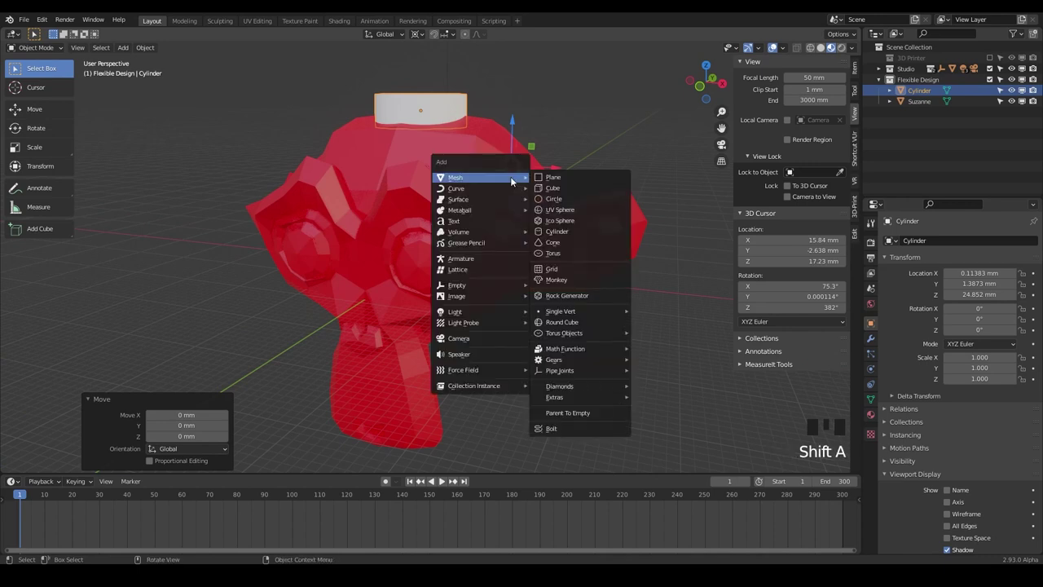
left_click(554, 221)
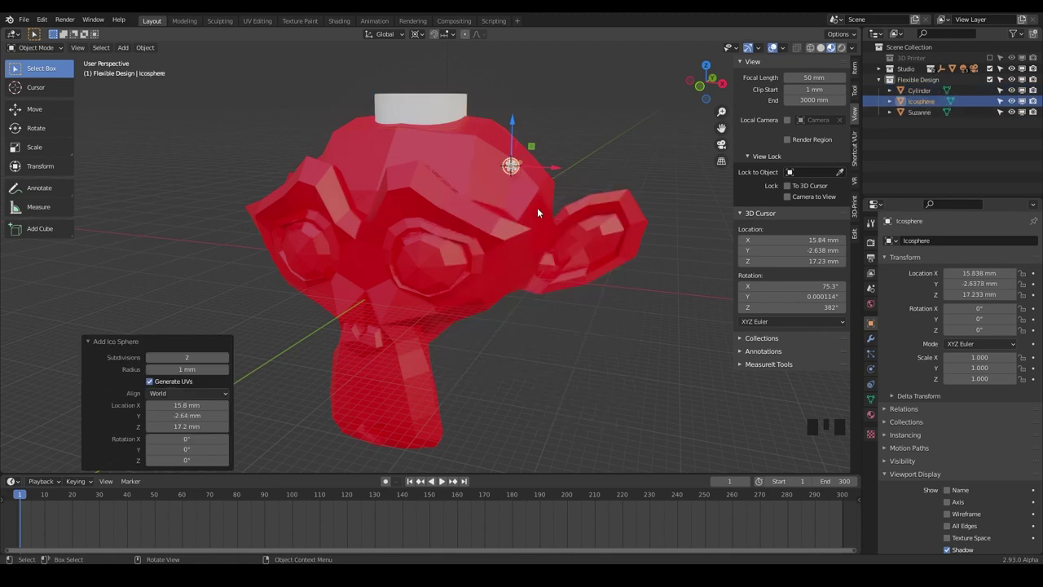
Step: Increase the new ico sphere's radius so that it bulges out of Suzanne's head
middle_click_drag(537, 207, 490, 221)
left_click_drag(187, 369, 293, 369)
middle_click_drag(365, 186, 420, 154)
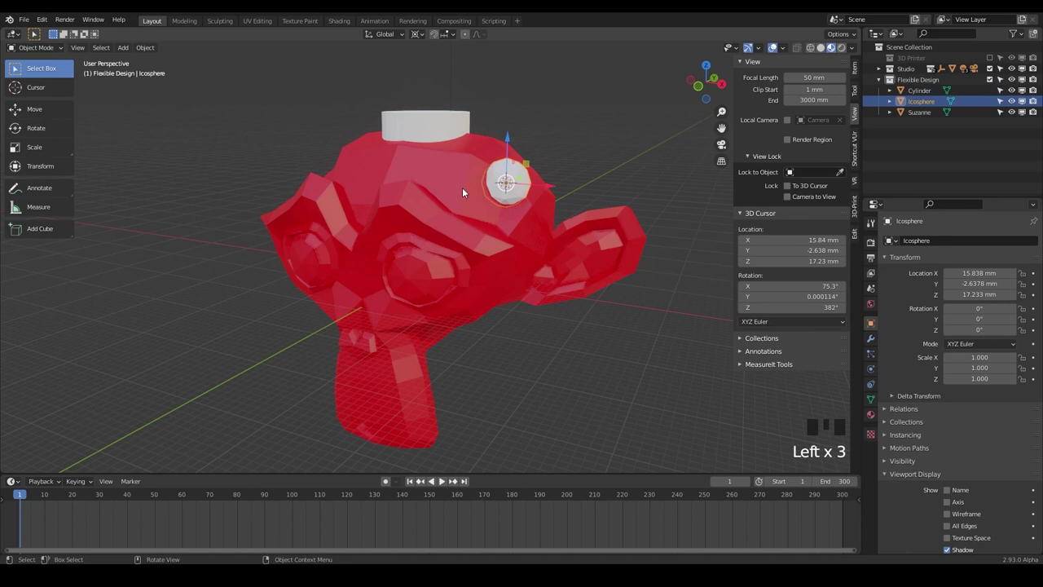
Step: Delete the cylinder and the ico sphere, keeping only Suzanne in the Flexible Design collection
left_click(426, 135)
key("x")
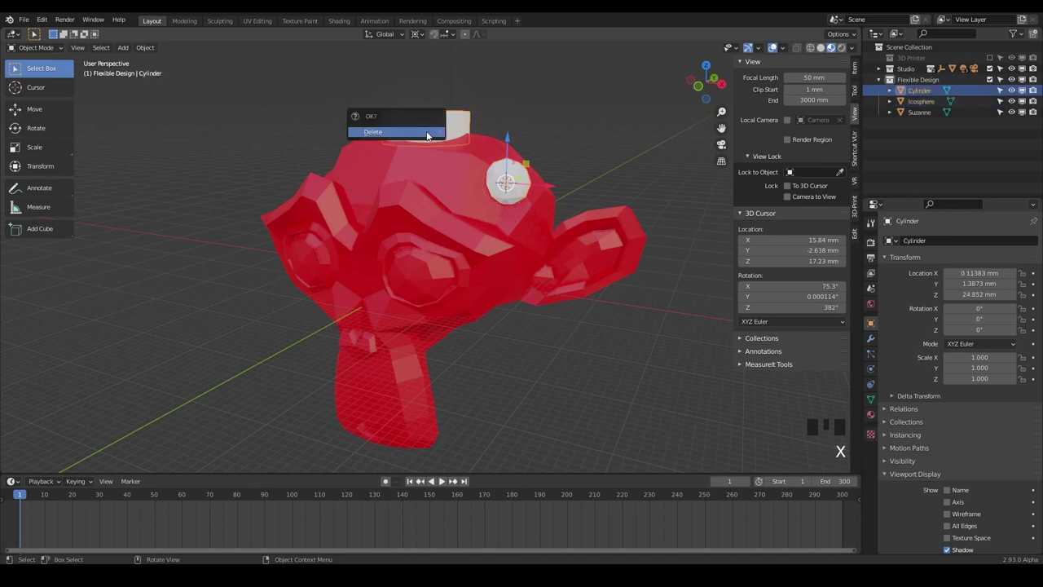
left_click(423, 128)
left_click(930, 103)
left_click(926, 91)
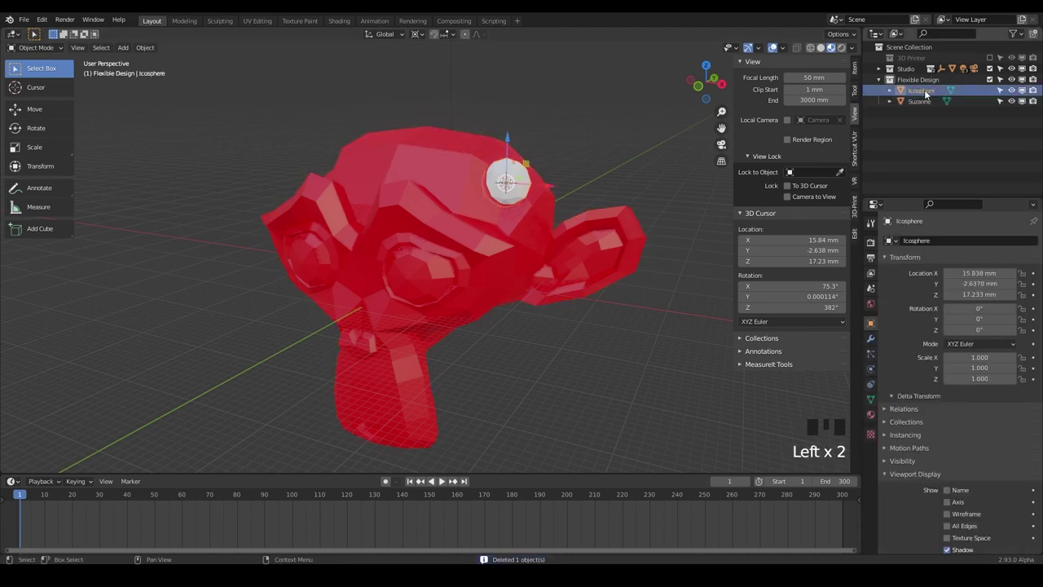
key("x")
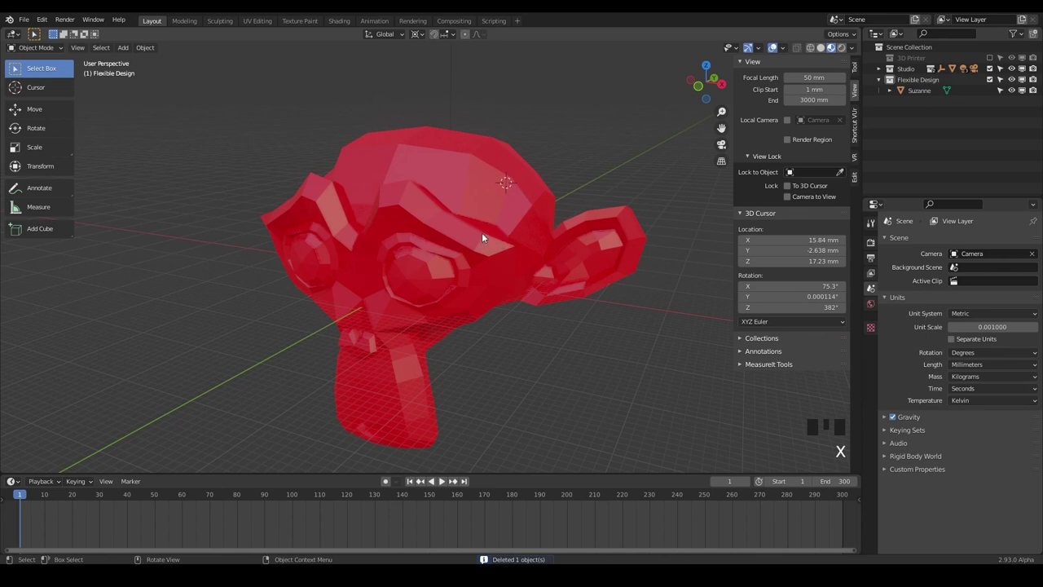
Step: Select the Suzanne object and view its origin point from the side
left_click(502, 252)
middle_click_drag(495, 258, 433, 289)
left_click(592, 182)
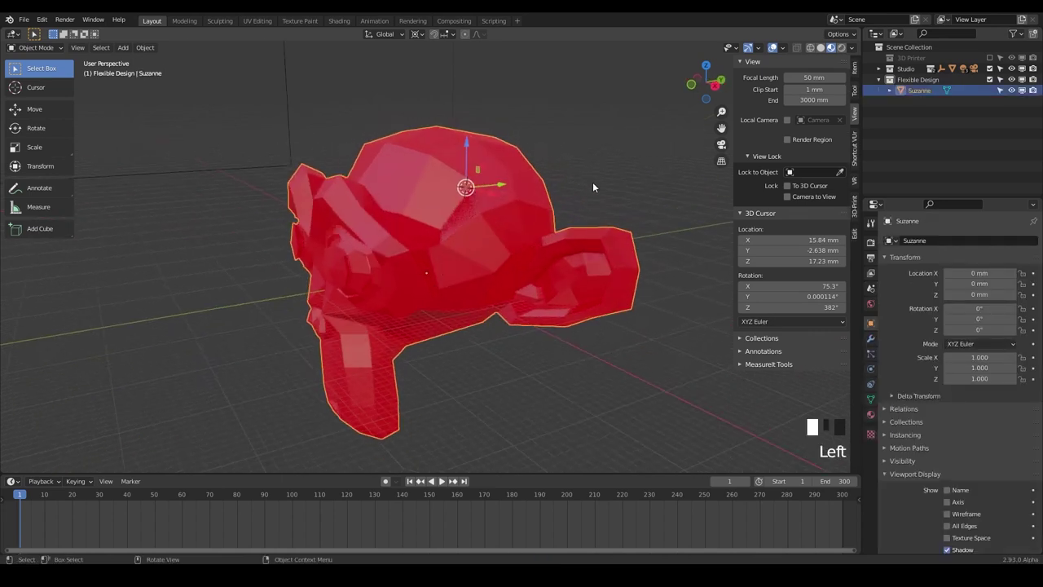
left_click(425, 279)
mouse_move(426, 273)
middle_mouse_down()
mouse_move(620, 254)
mouse_move(438, 284)
mouse_move(444, 272)
middle_mouse_up()
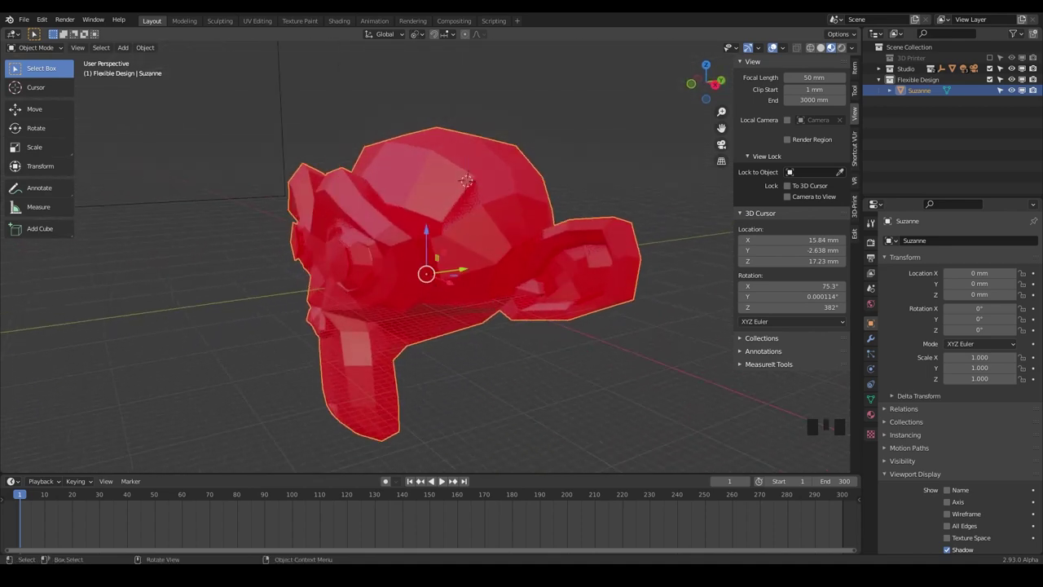
Step: Try rotating Suzanne around its own origin about the global X axis
key("r")
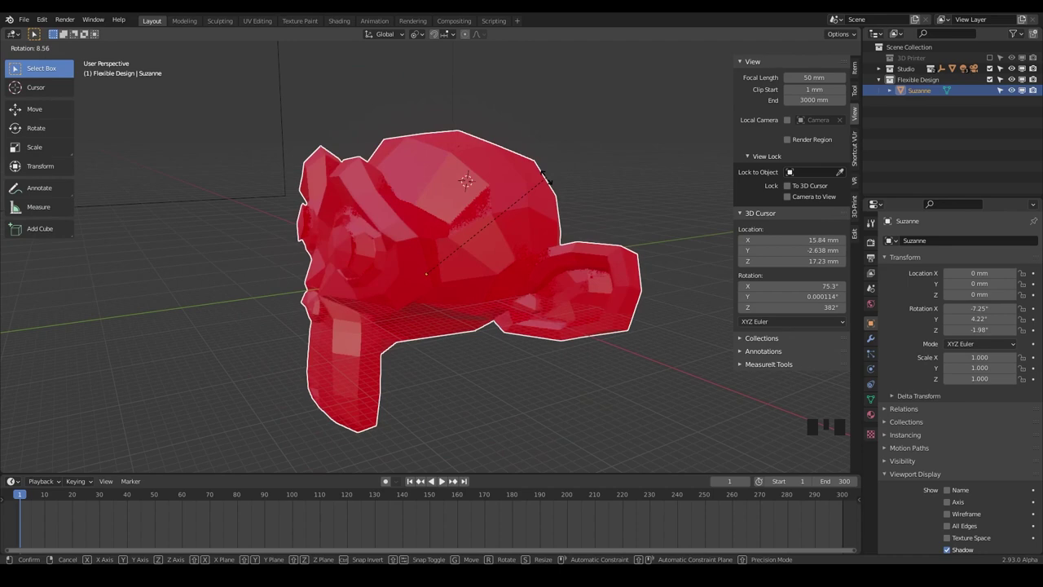
key("x")
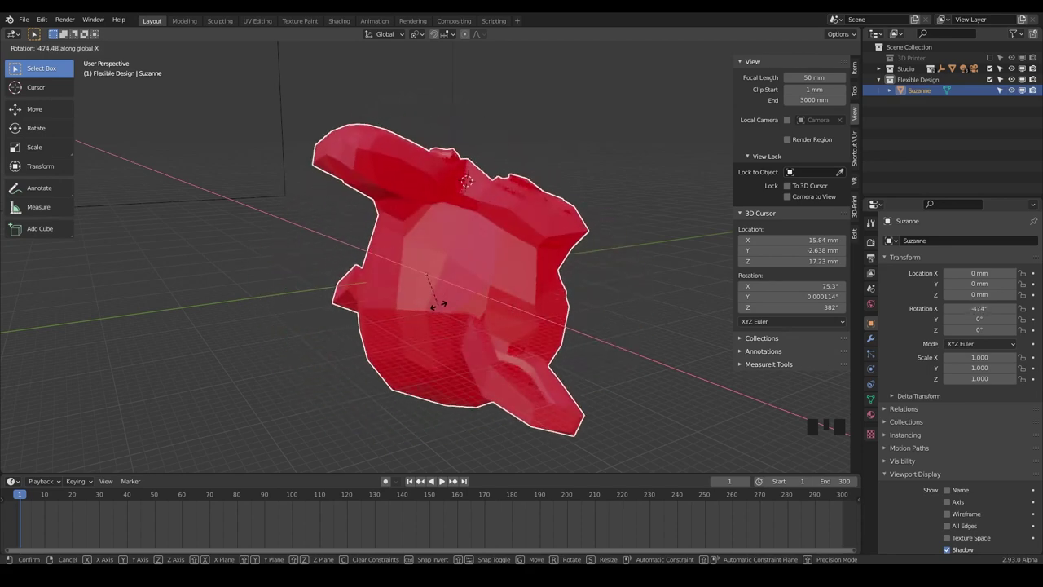
key("Escape")
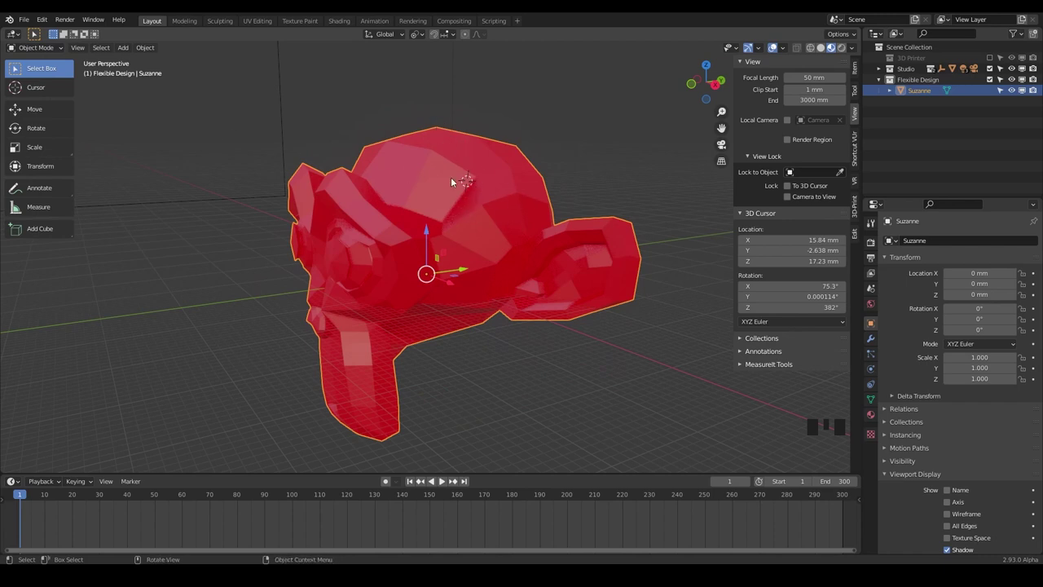
Step: Place the 3D cursor atop Suzanne's head at about X 0.71, Y 1.76, Z 24.87 mm and set the transform pivot point to Active Element
key("shift")
right_click(437, 128, "shift")
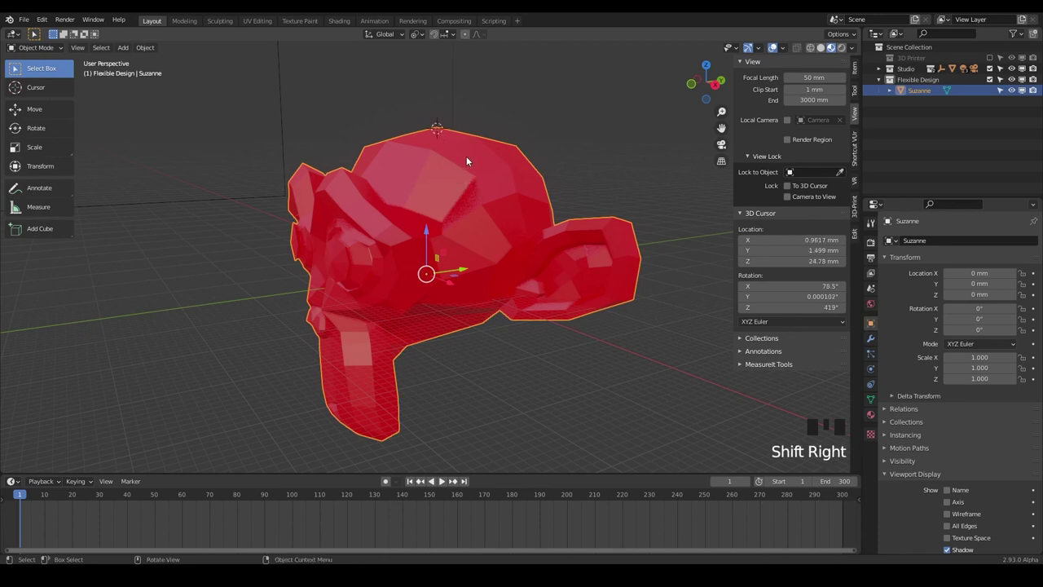
key("shift")
right_click(435, 126, "shift")
right_click(436, 127, "shift")
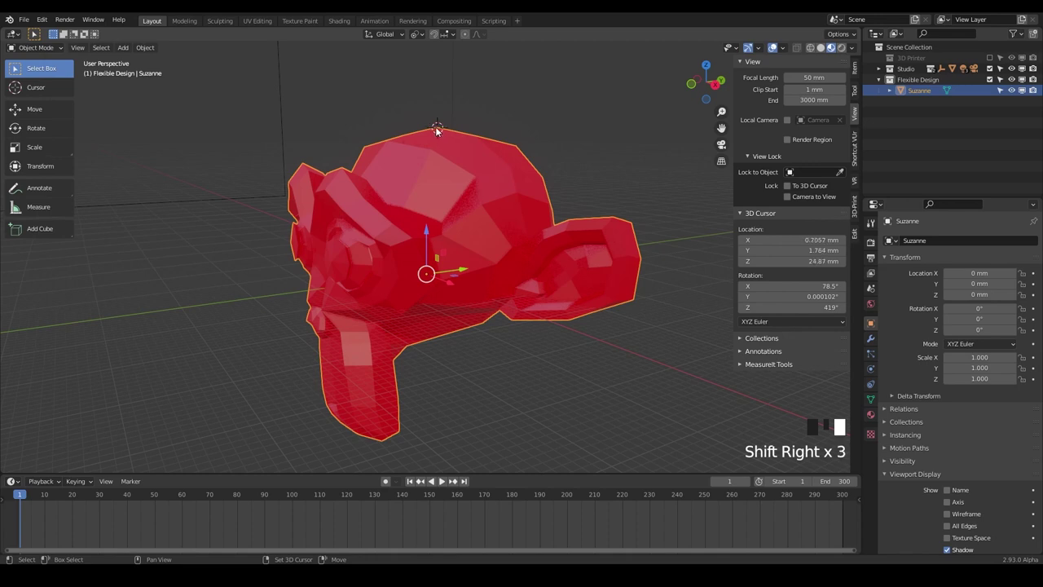
left_click(417, 35)
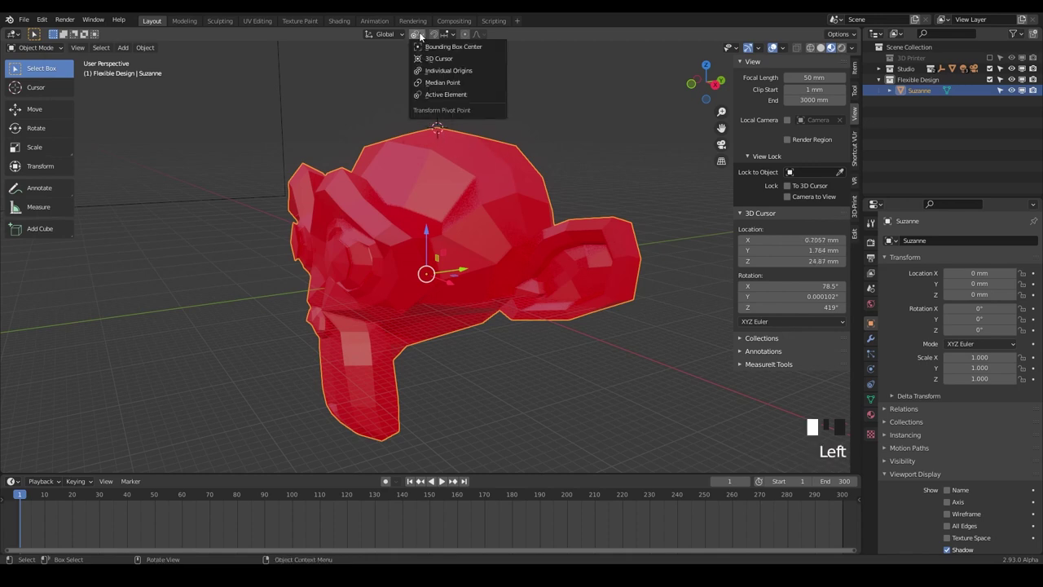
left_click(454, 95)
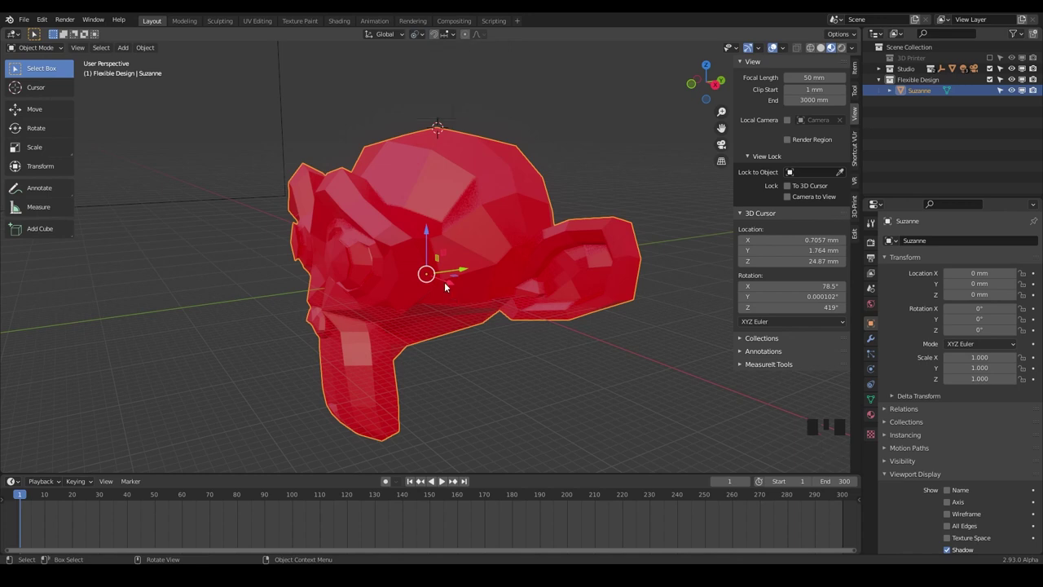
Step: Set the transform pivot point to 3D Cursor and try rotating Suzanne around it about the global X axis
left_click(422, 35)
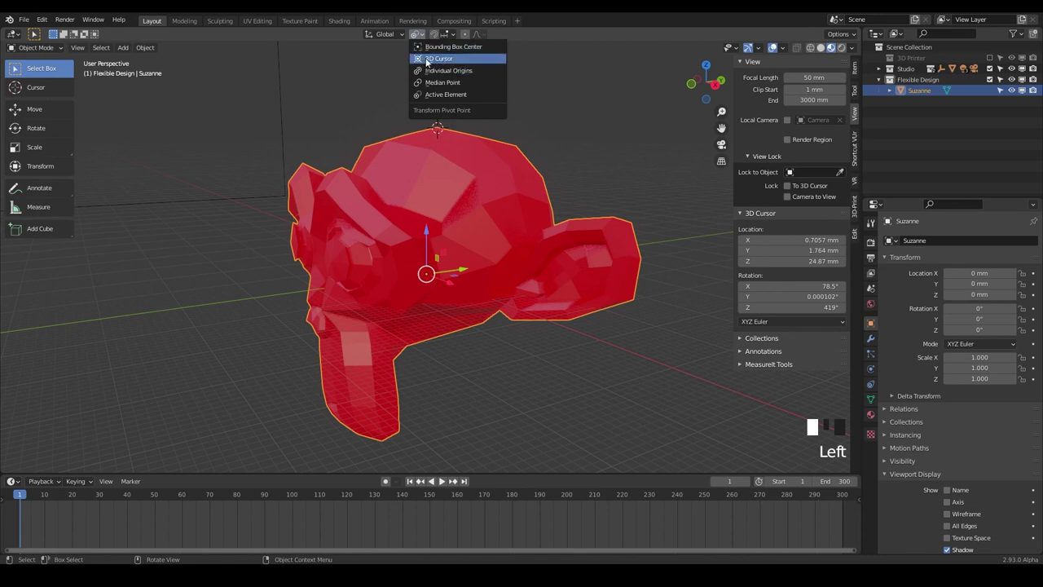
left_click(428, 59)
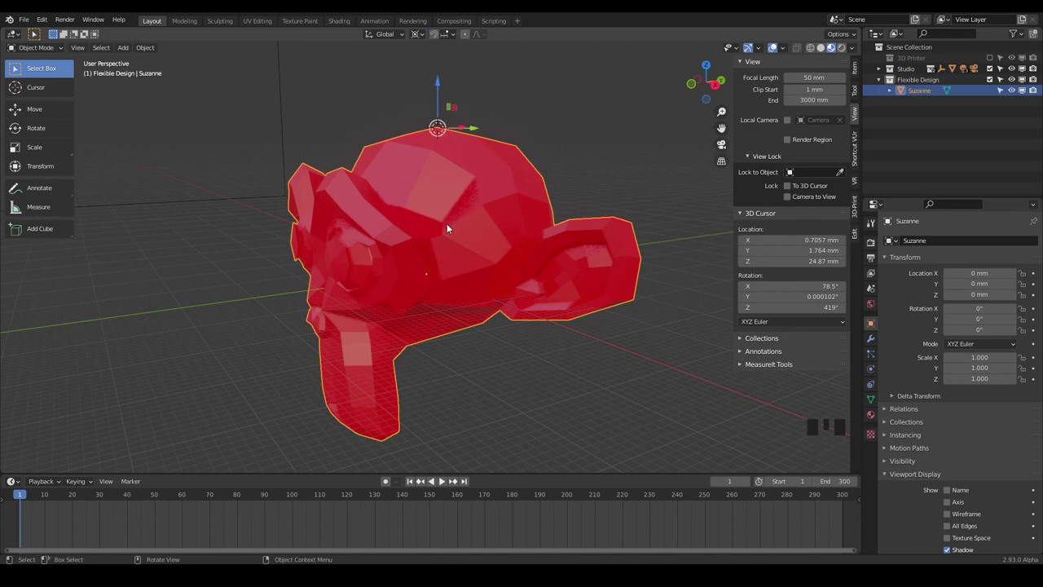
key("r")
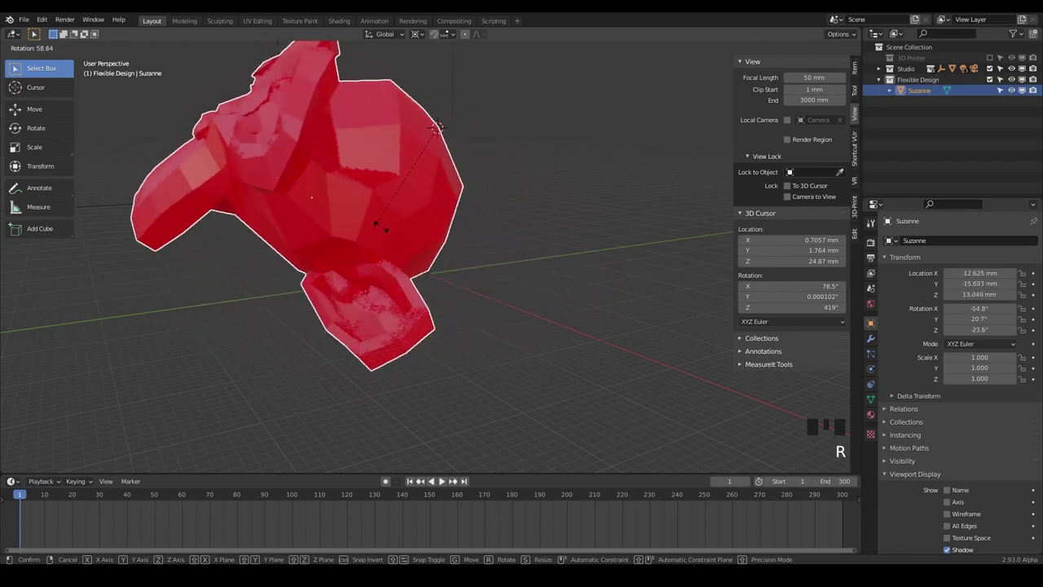
key("x")
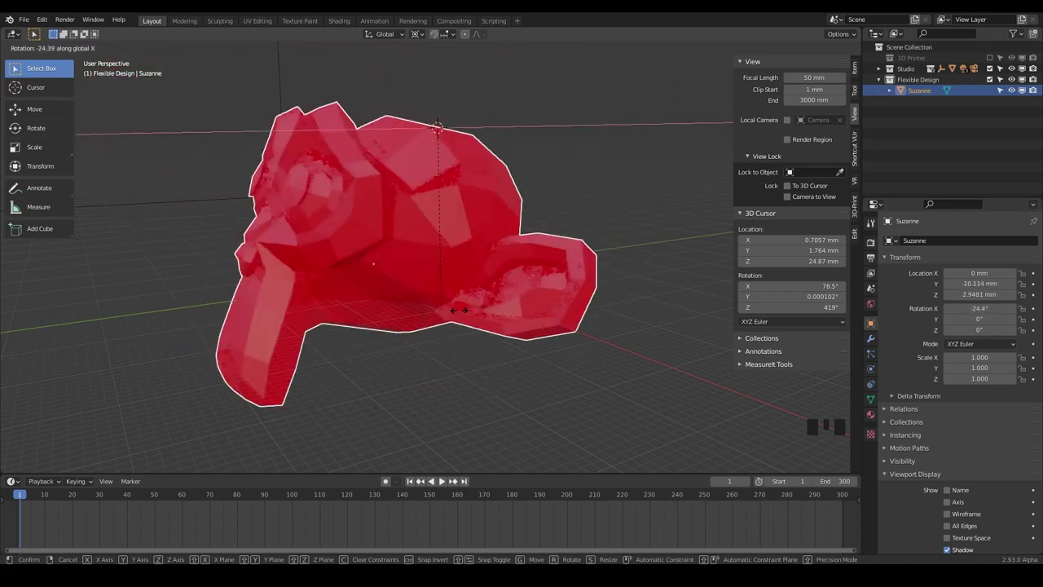
key("Escape")
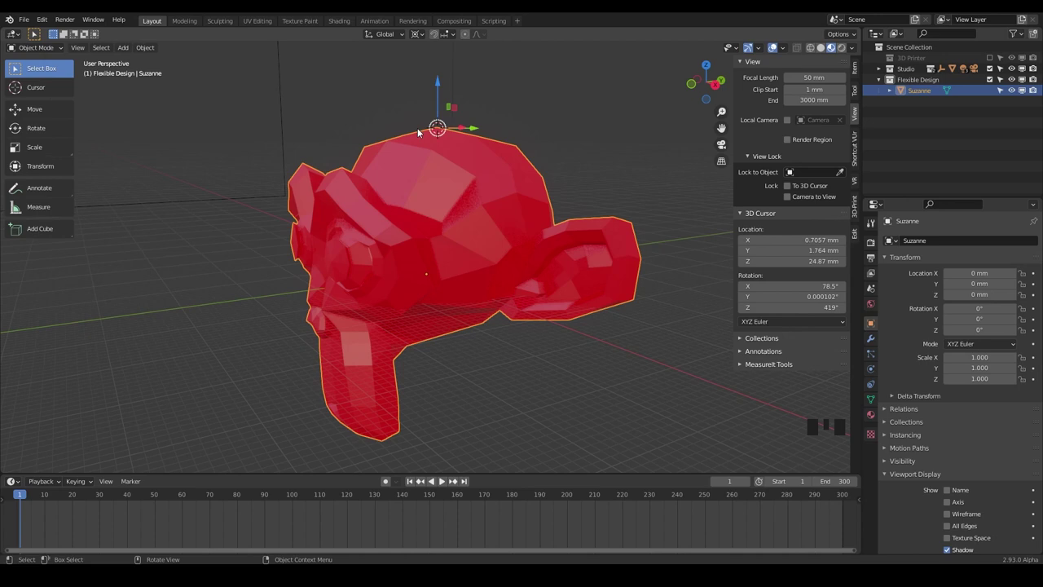
Step: Switch Suzanne from Object Mode to Edit Mode
left_click(34, 48)
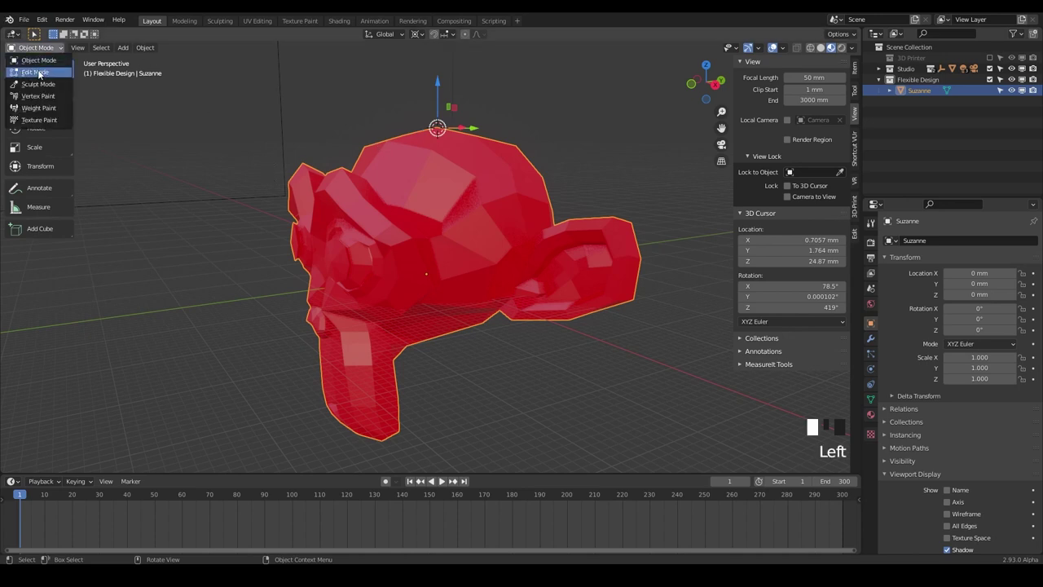
left_click(46, 48)
left_click(46, 50)
left_click(35, 73)
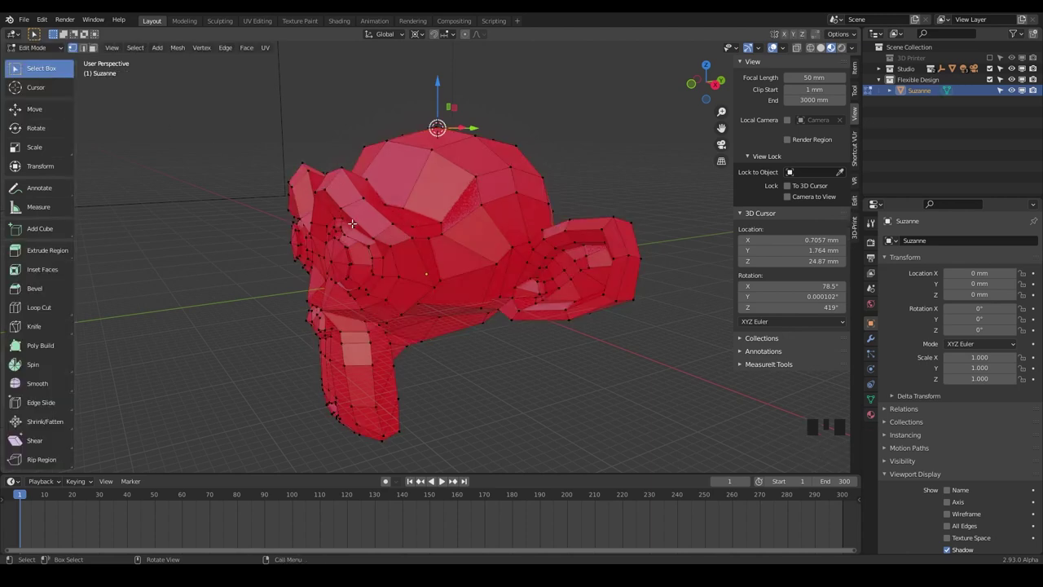
Step: Toggle Suzanne repeatedly between Object Mode and Edit Mode, ending in Edit Mode
key("Tab")
key("Tab")
key("Tab")
key("Tab")
key("Tab")
key("Tab")
key("Tab")
key("Tab")
key("Tab")
key("Tab")
key("Tab")
key("Tab")
key("Tab")
key("Tab")
key("Tab")
key("Tab")
key("Tab")
key("Tab")
key("Tab")
key("Tab")
key("Tab")
key("Tab")
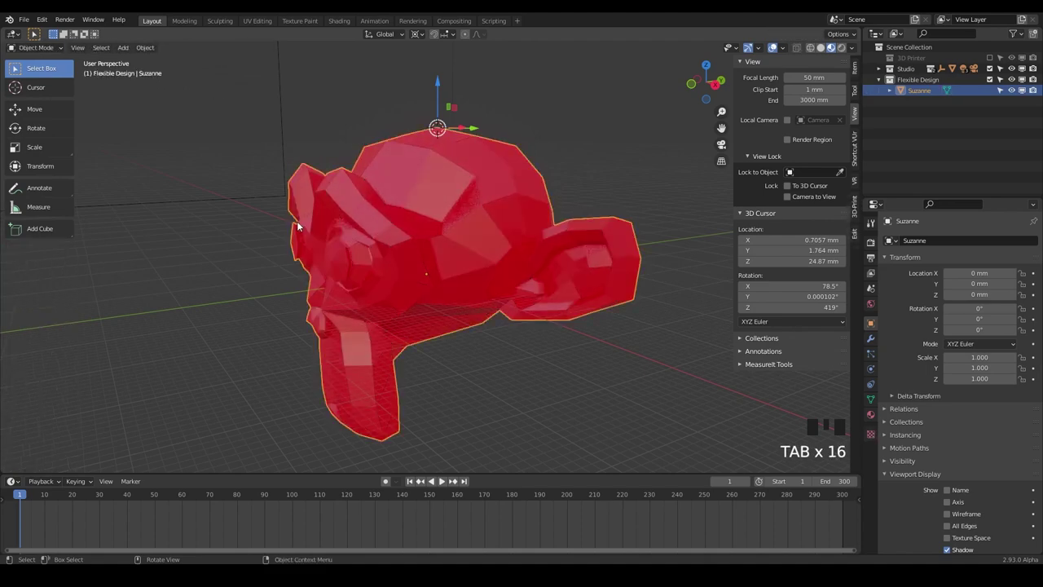
key("Tab")
key("Tab")
key("Tab")
key("Tab")
key("Tab")
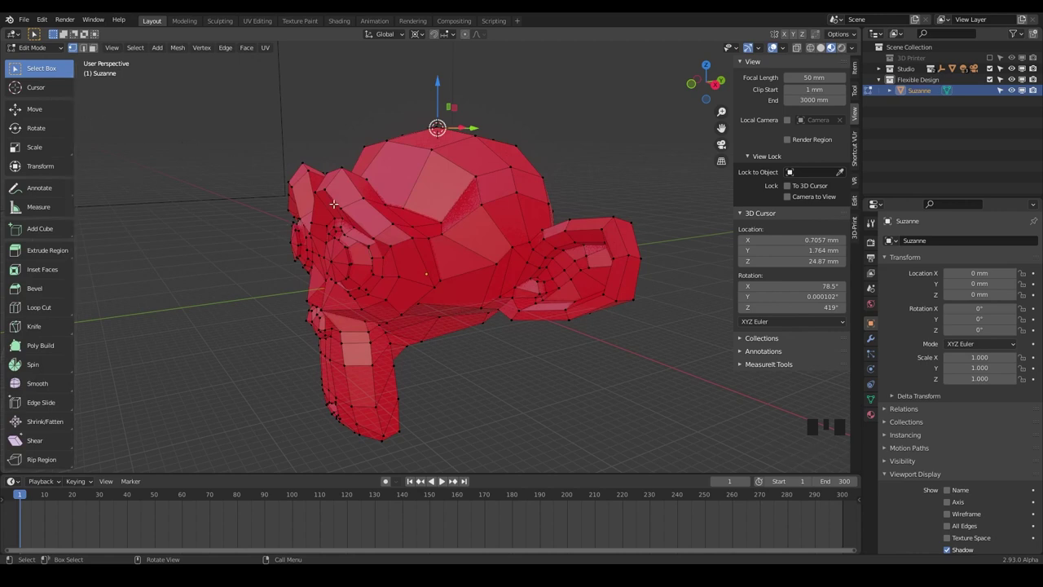
key("ctrl+Tab")
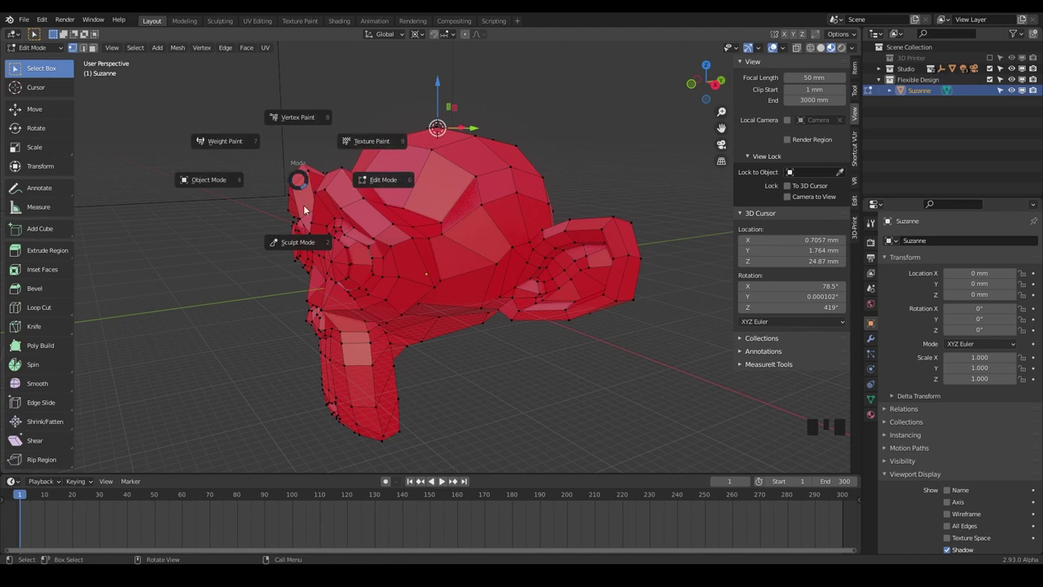
left_click(362, 220)
key("ctrl+Tab")
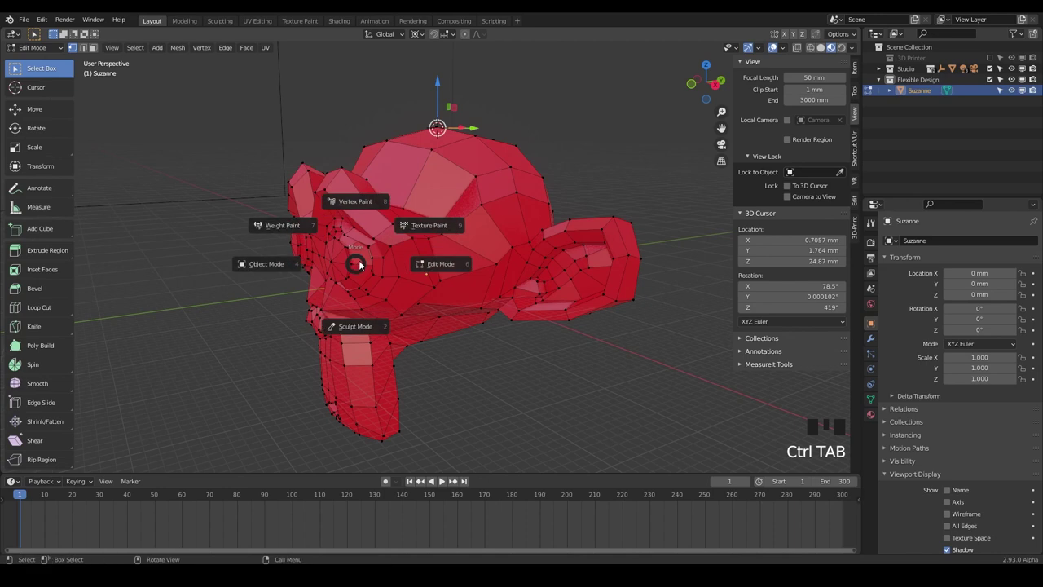
left_click(359, 265)
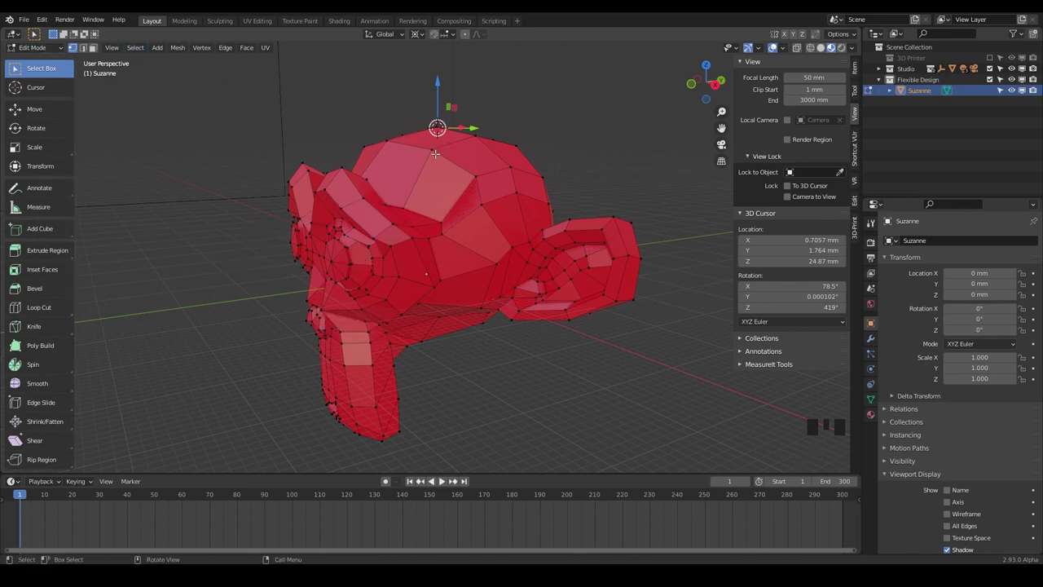
Step: Select a vertex on the upper side of Suzanne's head and snap the 3D cursor to it, at about X 16.27, Y 4.96, Z 19.05 mm
left_click(475, 177)
left_click(476, 179)
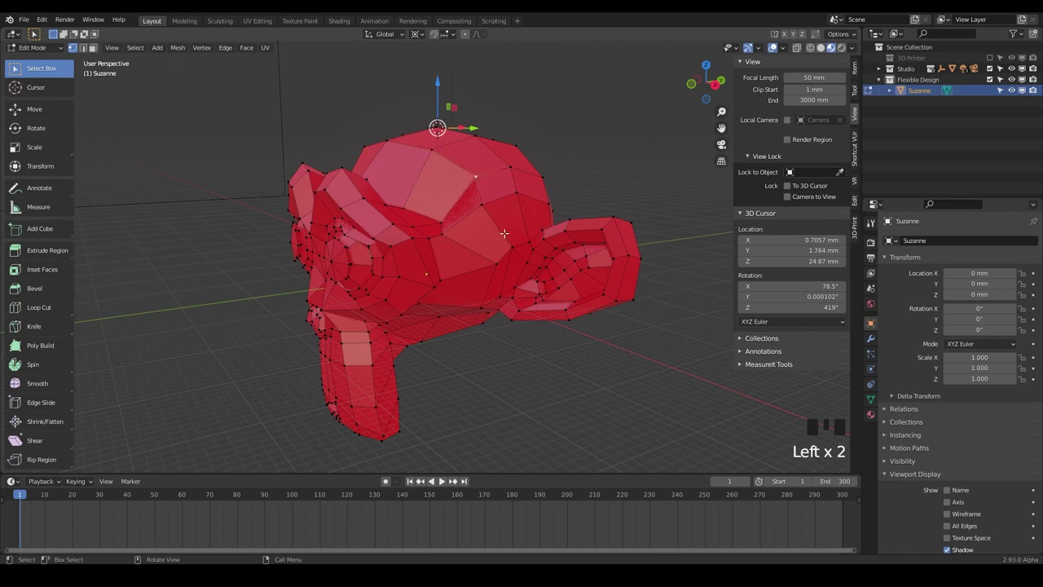
left_click(507, 172)
key("shift+s")
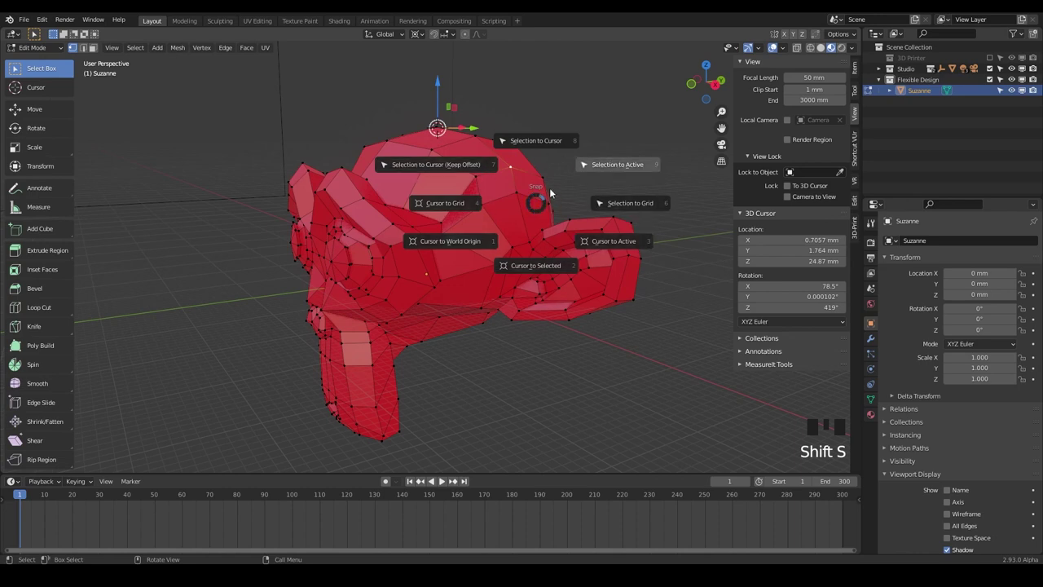
key("Escape")
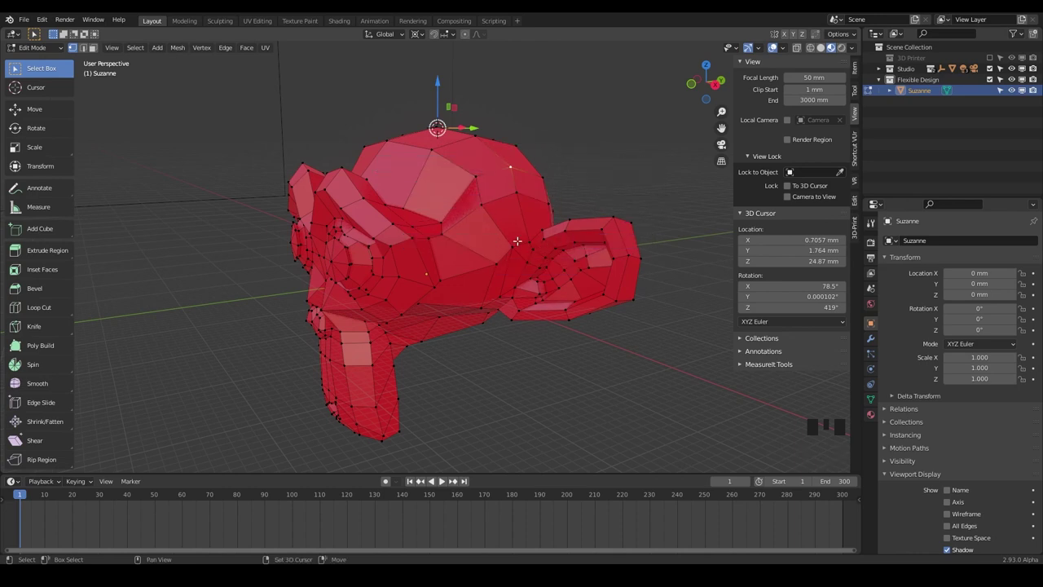
key("shift+s")
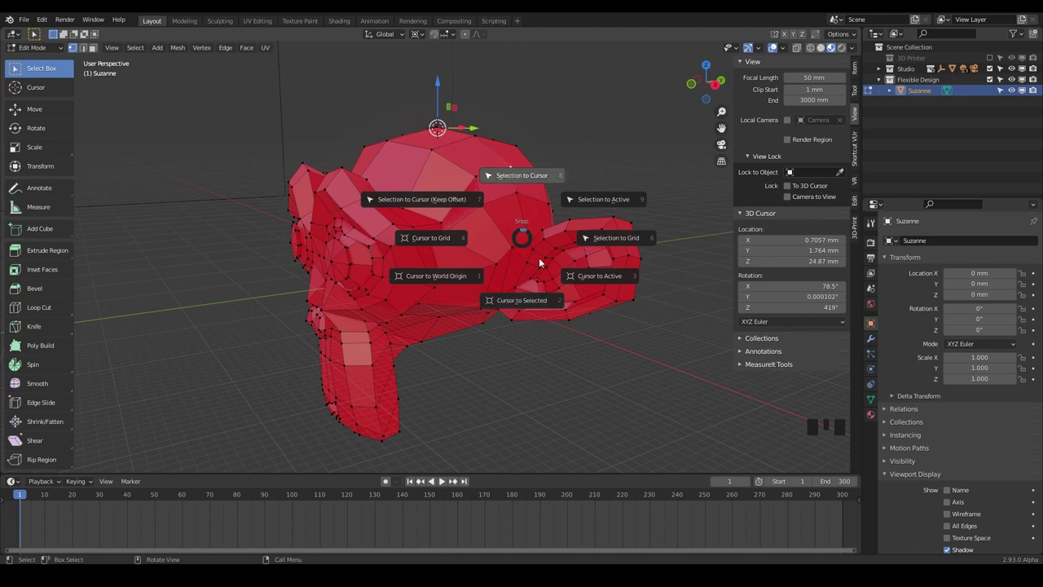
left_click(515, 302)
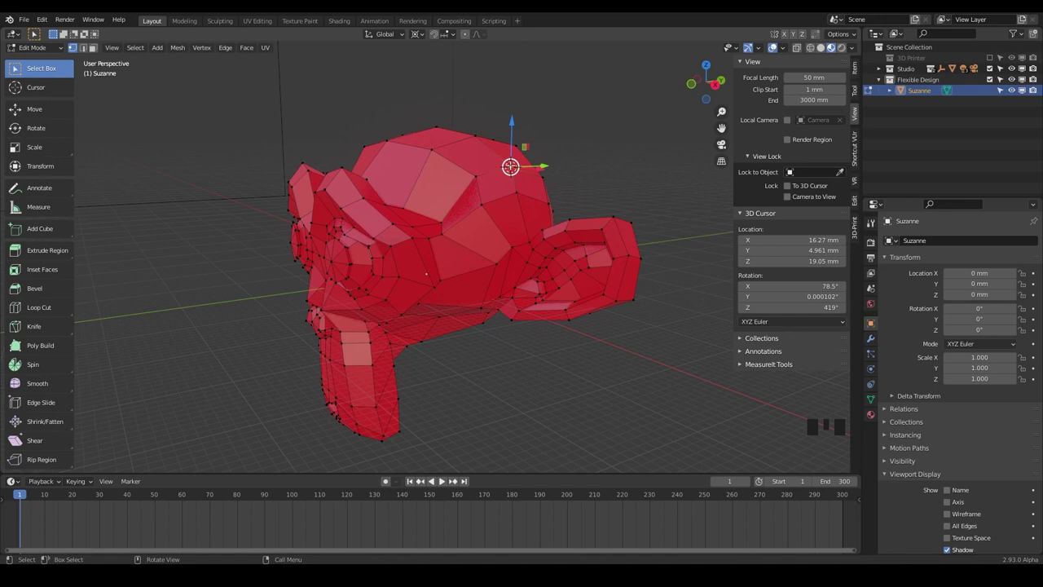
Step: Snap the 3D cursor to the vertex in front of Suzanne's ear, followed by the vertex on the upper forehead
left_click(496, 261)
key("shift+s")
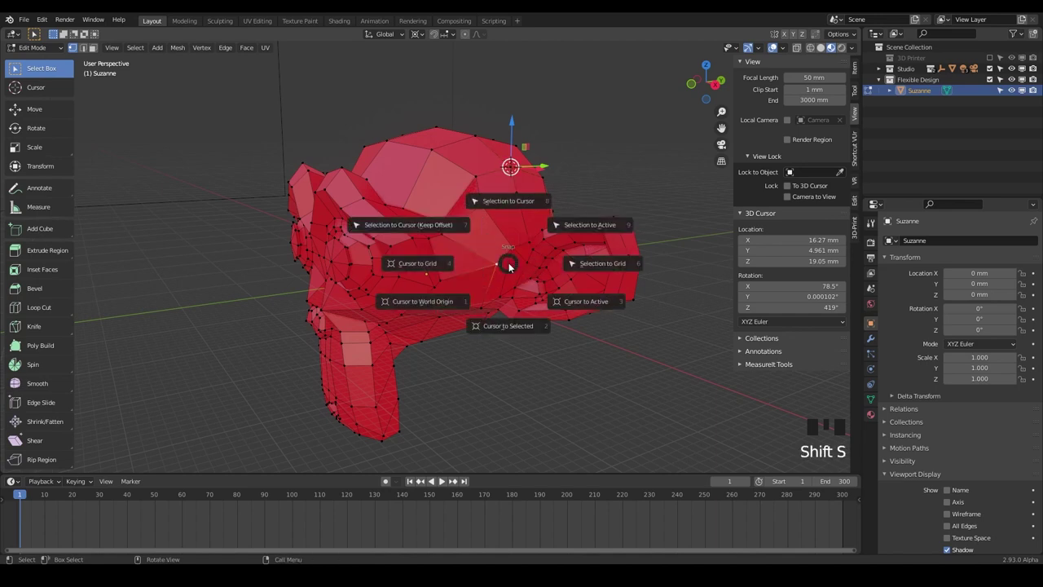
left_click(508, 323)
left_click(432, 150)
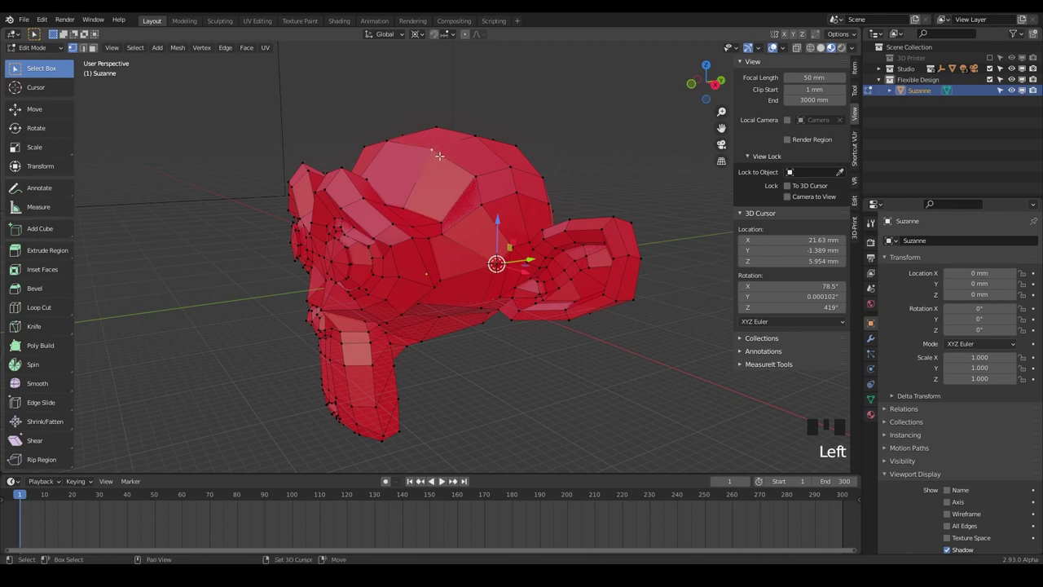
key("shift+s")
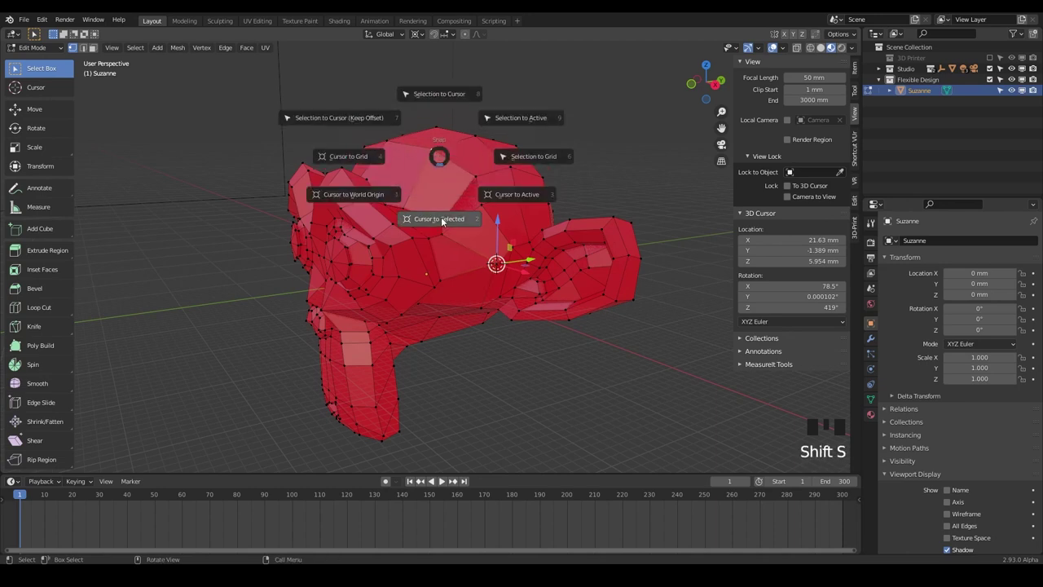
left_click(441, 217)
Step: Snap the 3D cursor to the vertex near the crown of Suzanne's head, at about X 11.51, Y 1.79, Z 23.62 mm
left_click(477, 140)
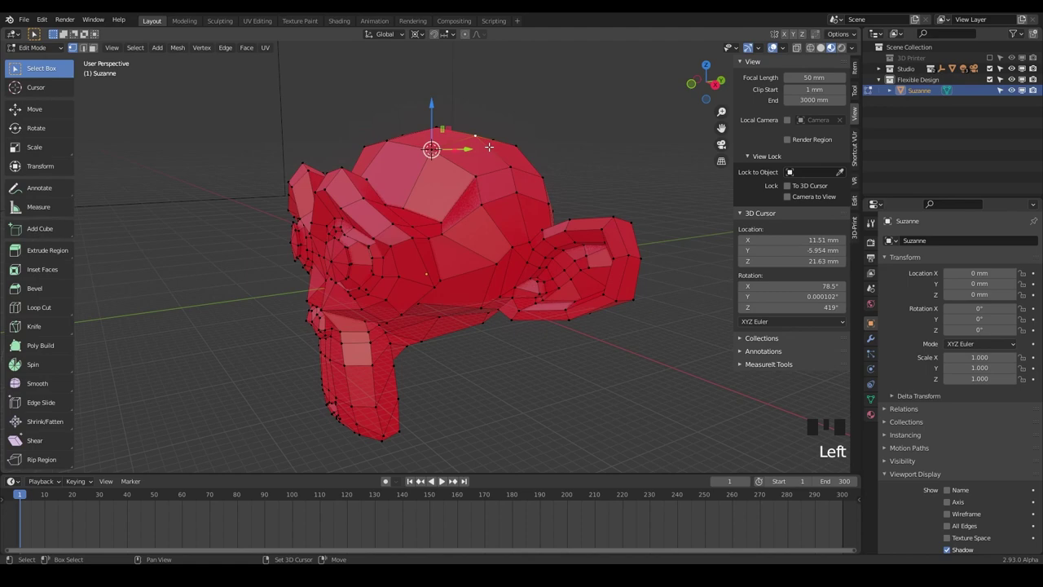
key("shift+s")
left_click(479, 207)
Step: Select two vertices on the underside of Suzanne's head and snap the 3D cursor midway between them, at X 0, Y 2.084, Z -10.72 mm
middle_click_drag(481, 206, 465, 264)
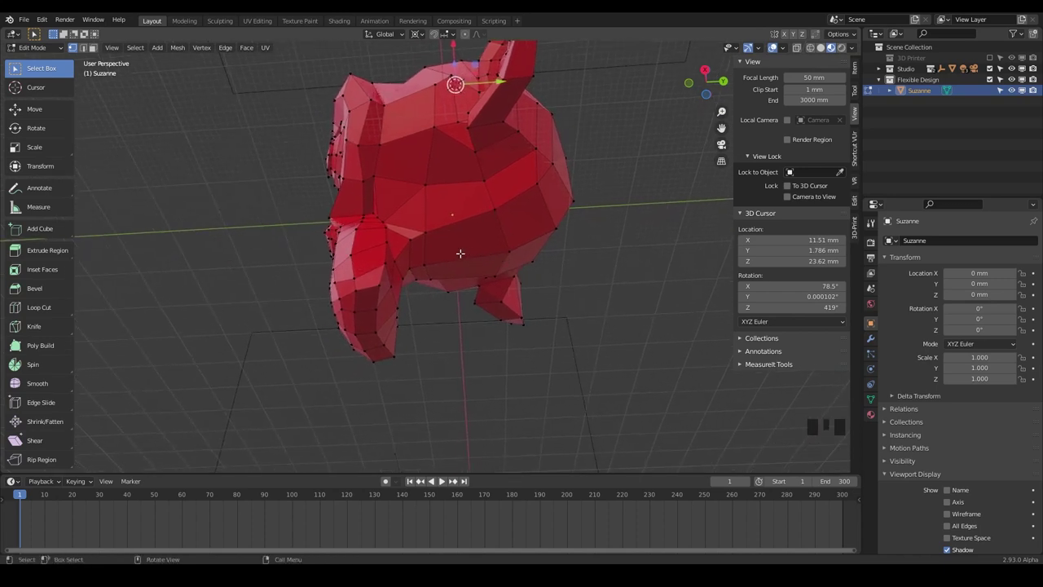
left_click(508, 255)
left_click(422, 266, "shift")
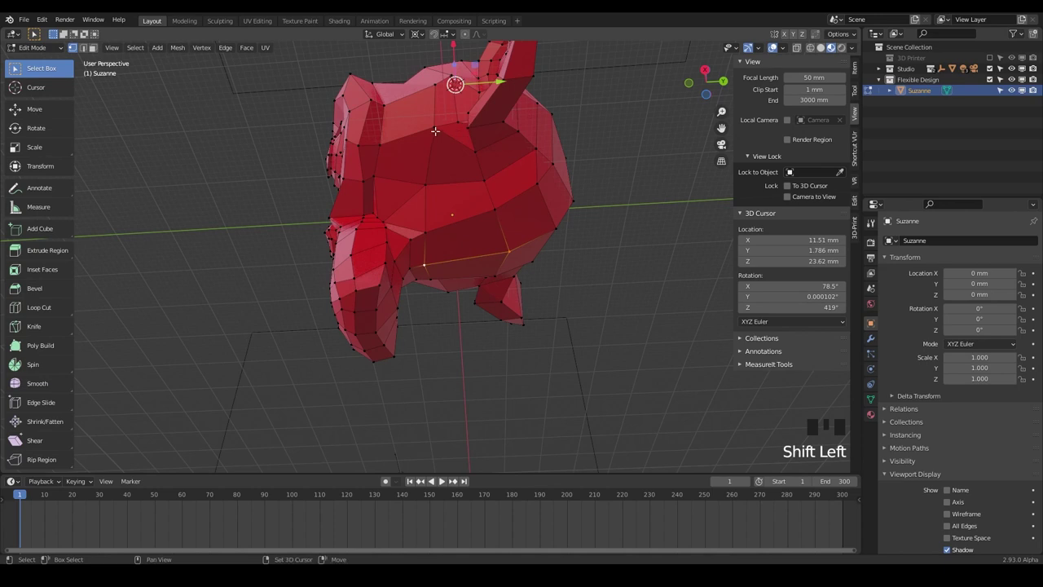
key("shift+s")
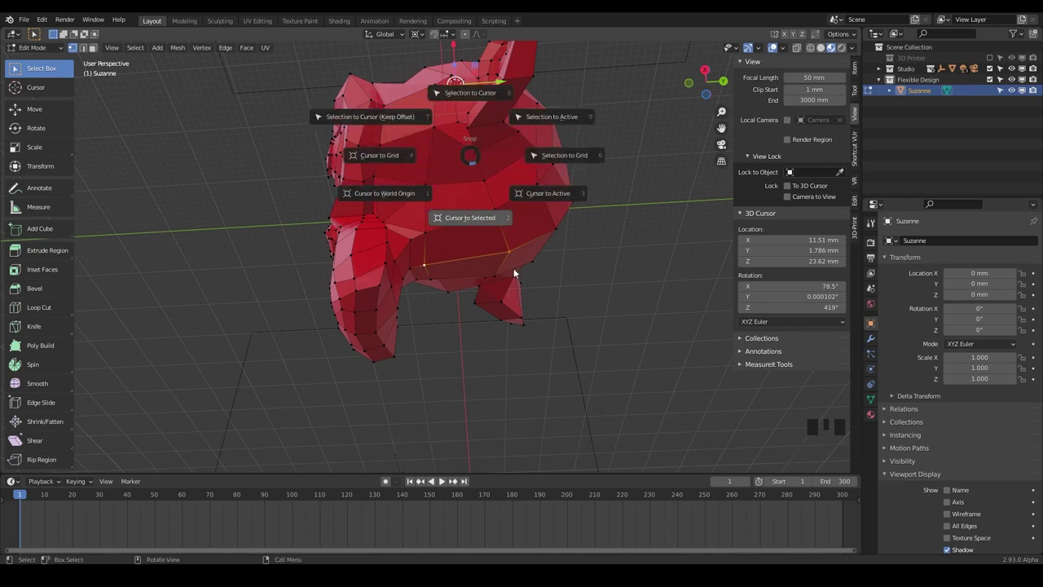
left_click(464, 220)
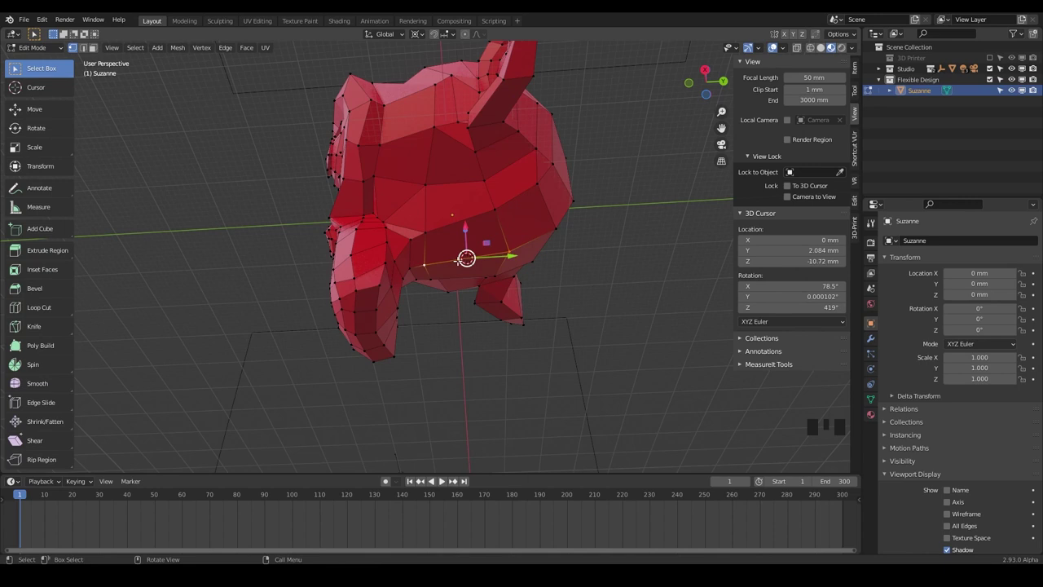
Step: Return Suzanne to Object Mode and set its origin to the 3D cursor beneath the head
middle_click_drag(499, 262, 444, 234)
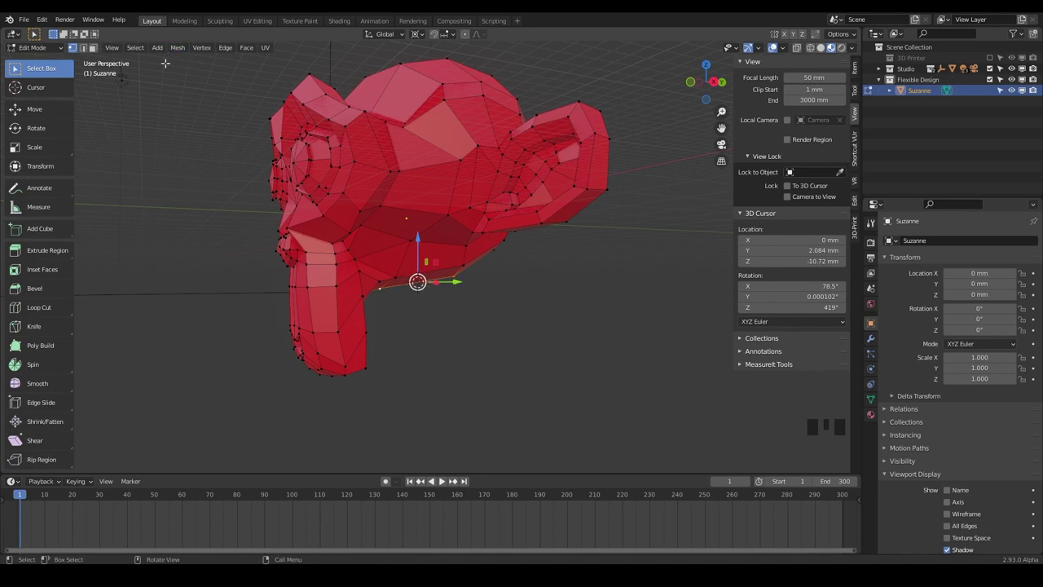
left_click(43, 50)
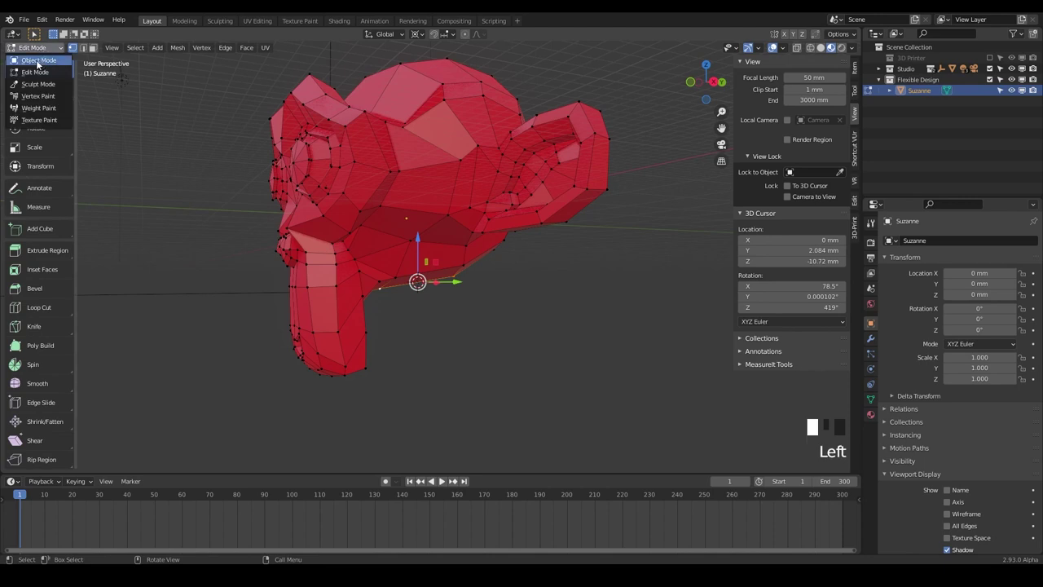
key("Tab")
key("Tab")
key("Tab")
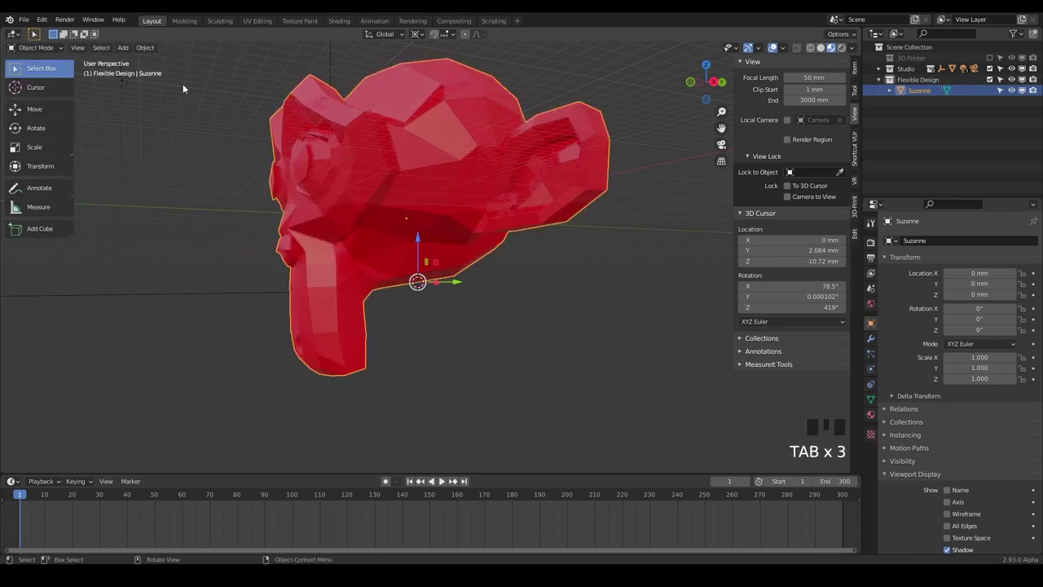
left_click(145, 48)
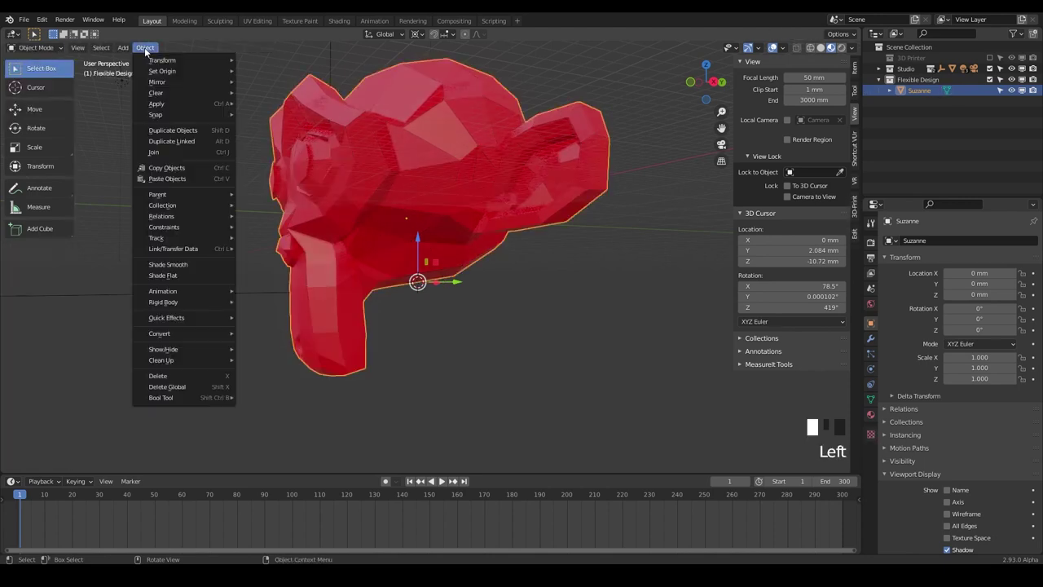
mouse_move(153, 71)
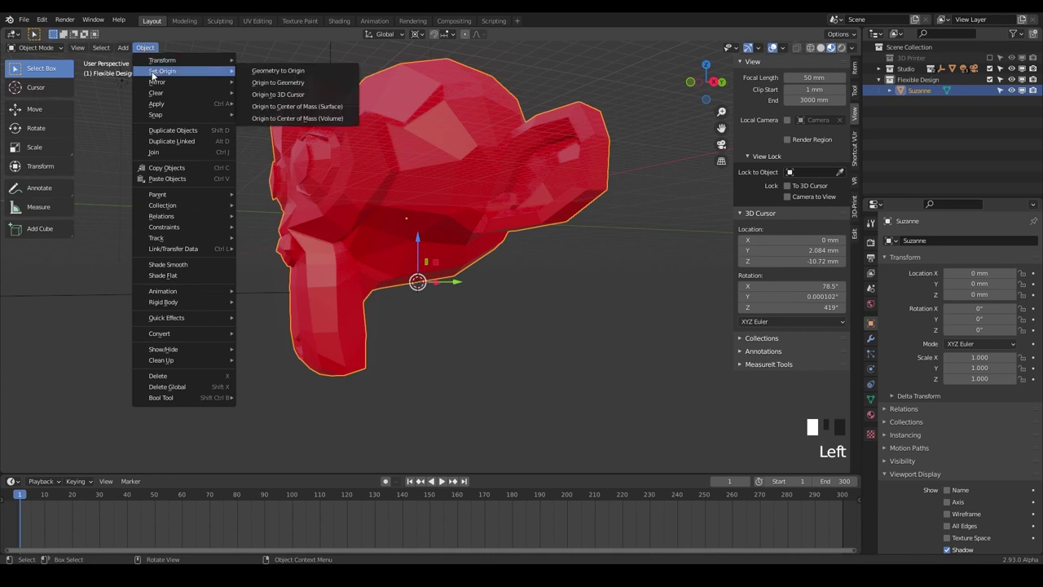
left_click(278, 95)
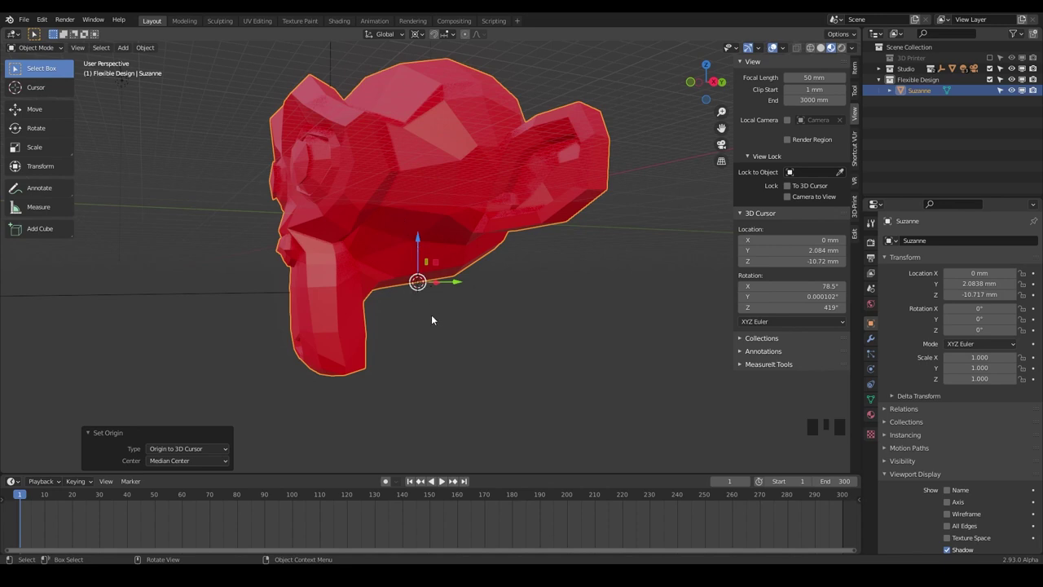
Step: Set the transform pivot point to Active Element and try rotating Suzanne around its new origin about the global X axis
left_click(418, 33)
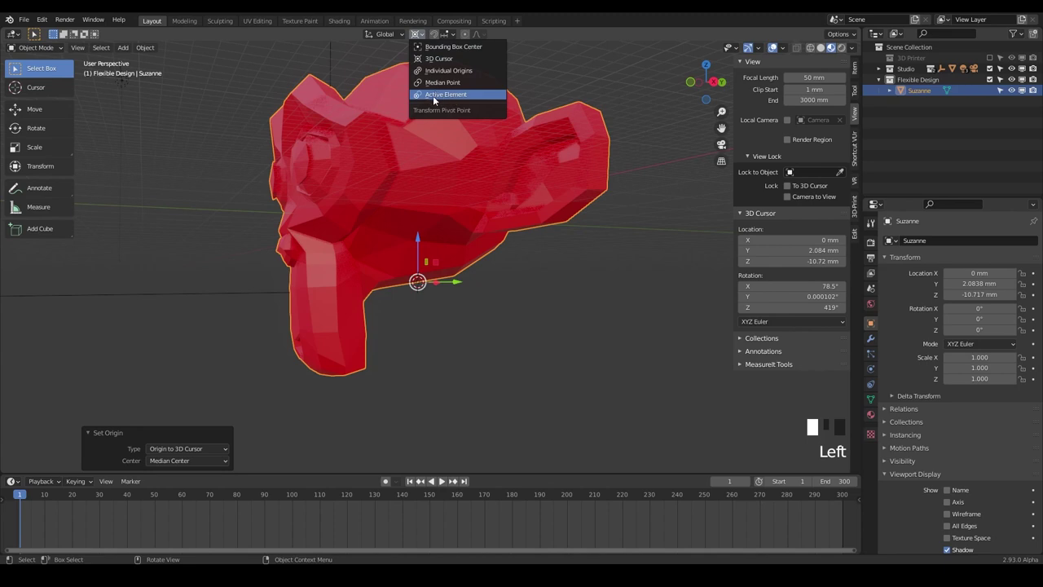
left_click(445, 95)
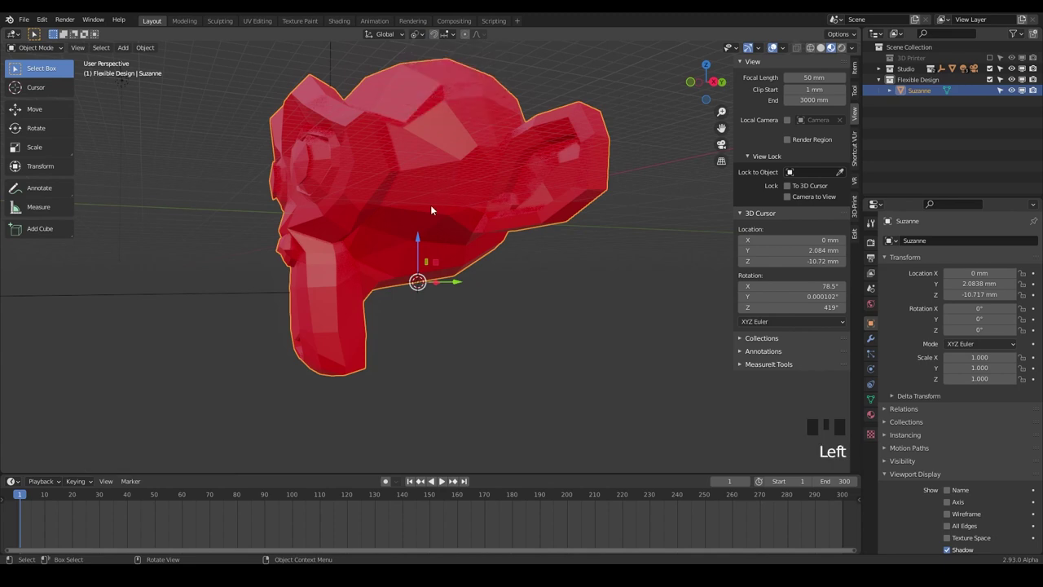
key("r")
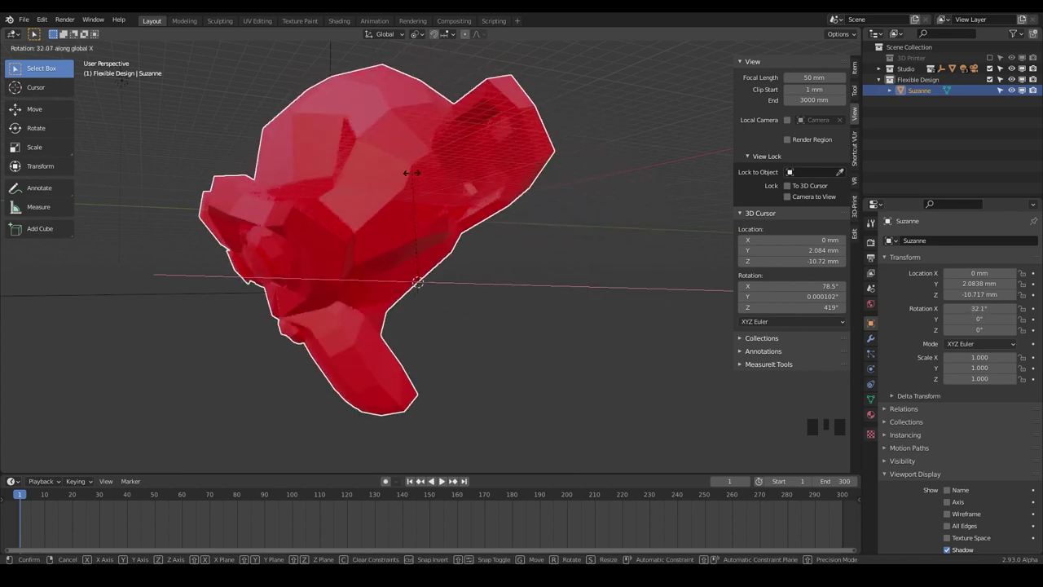
right_click(457, 234)
Step: Place the 3D cursor on the side of Suzanne's forehead at about X 19.89, Y -4.98, Z 9.97 mm
right_click(432, 131, "shift")
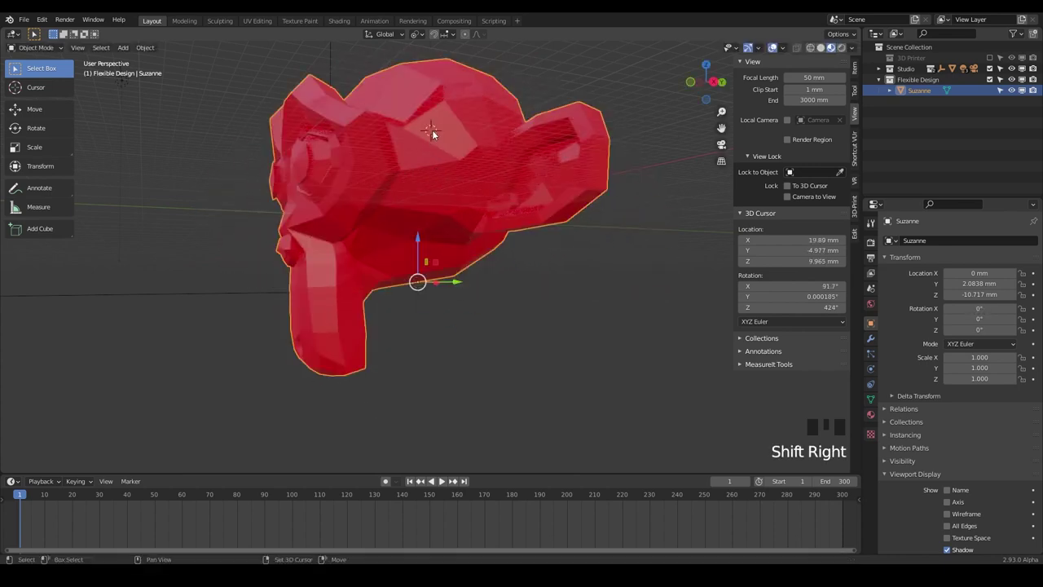
Step: Place the 3D cursor higher on Suzanne's head at about X 20.63, Y 1.35, Z 13.57 mm and try rotating Suzanne about the global X axis
right_click(432, 130, "shift")
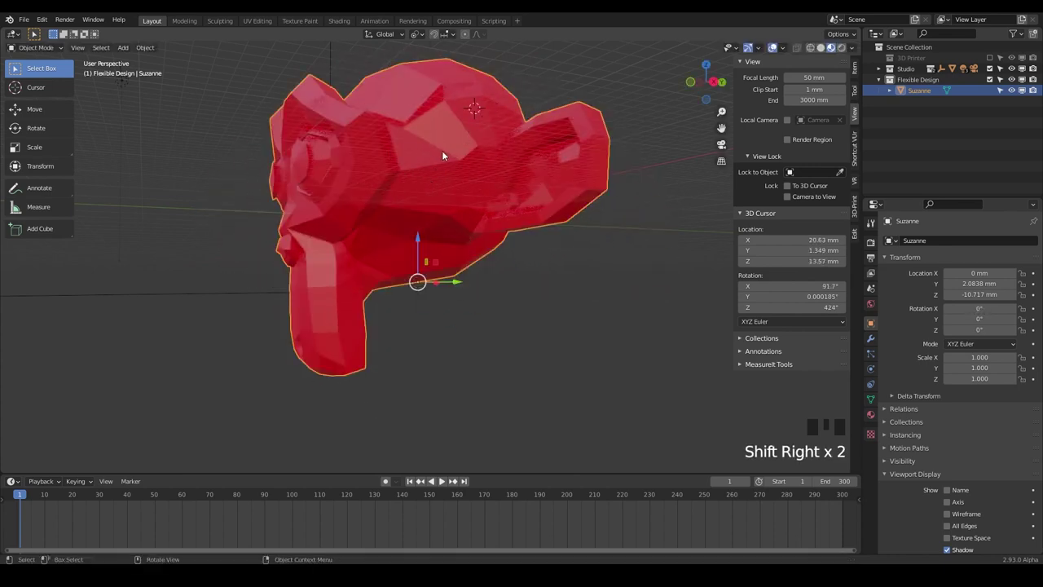
key("r")
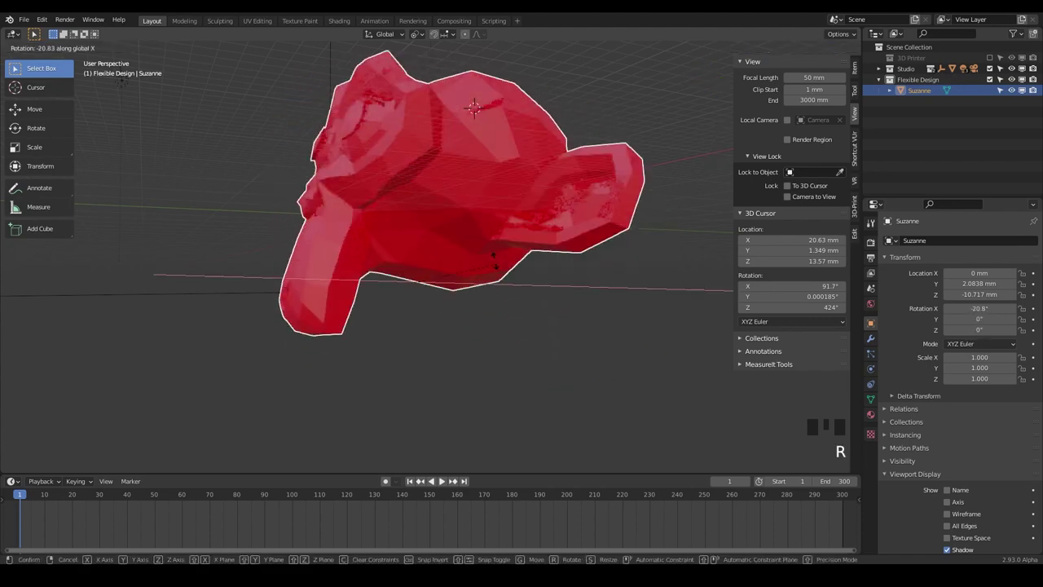
right_click(482, 258)
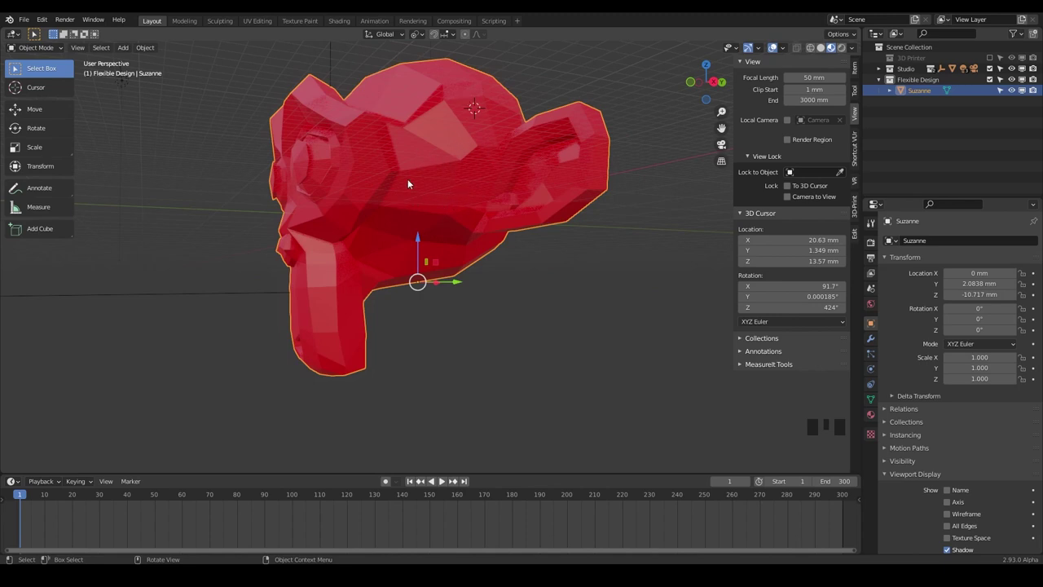
Step: Snap the 3D cursor to the world origin
middle_click_drag(425, 193, 403, 215, "shift")
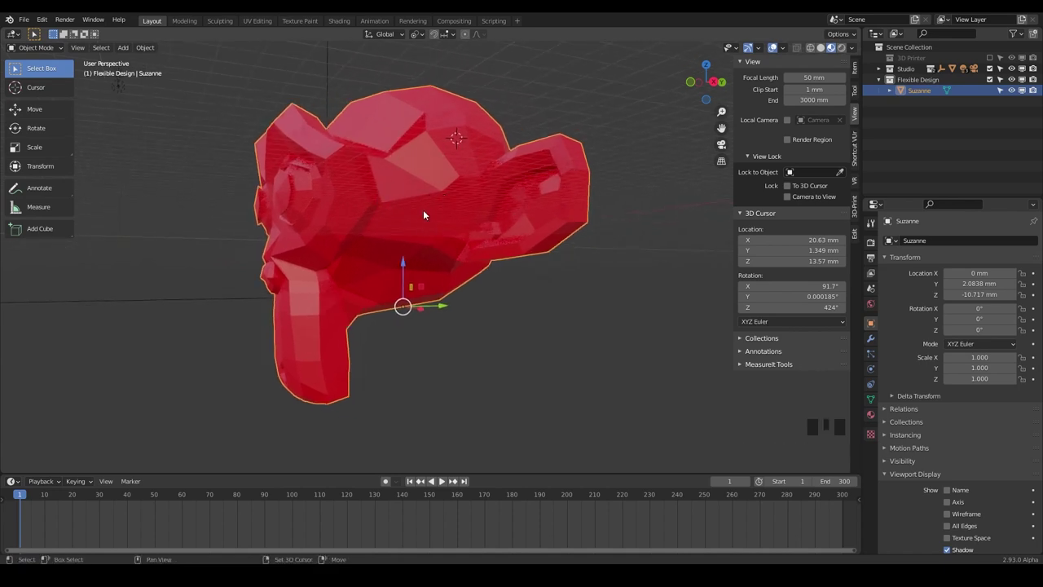
key("shift+s")
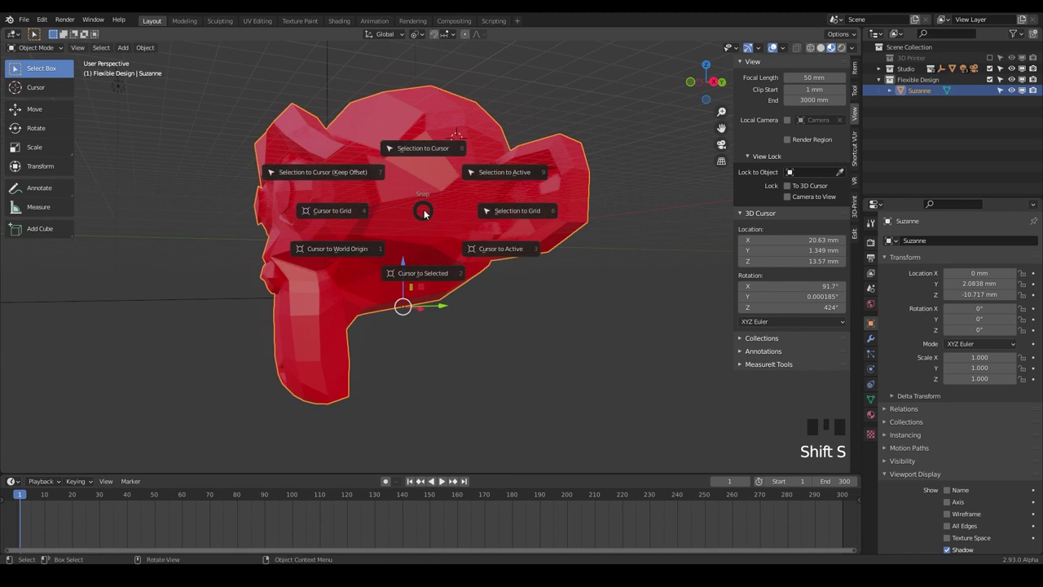
left_click(339, 250)
middle_click_drag(381, 255, 485, 224)
scroll(500, 244, "up", 2)
scroll(500, 244, "down", 2)
middle_click_drag(460, 275, 410, 238, "shift")
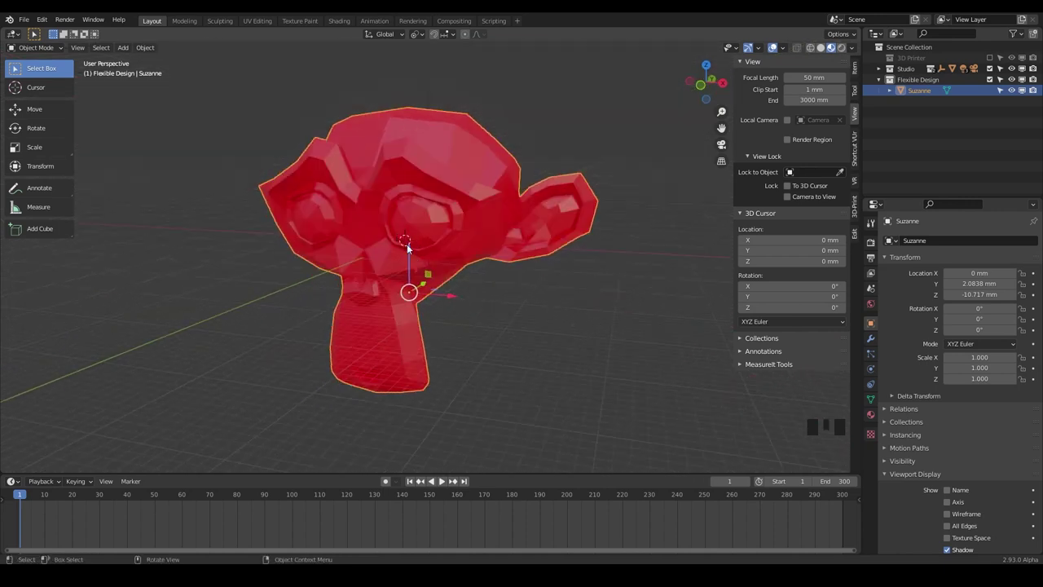
Step: Set Suzanne's origin to the 3D cursor at the world origin
left_click(147, 48)
mouse_move(156, 71)
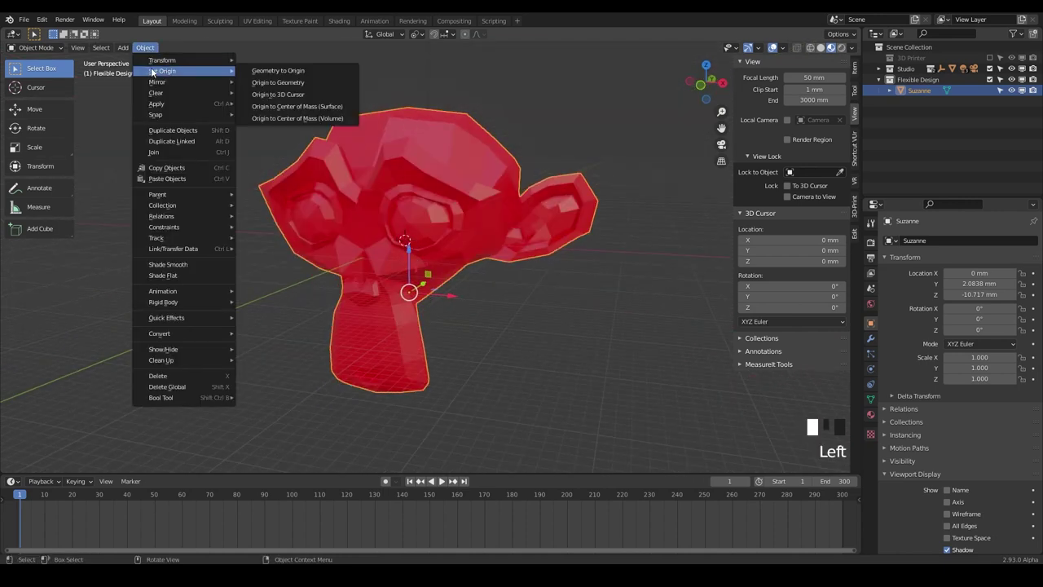
left_click(271, 95)
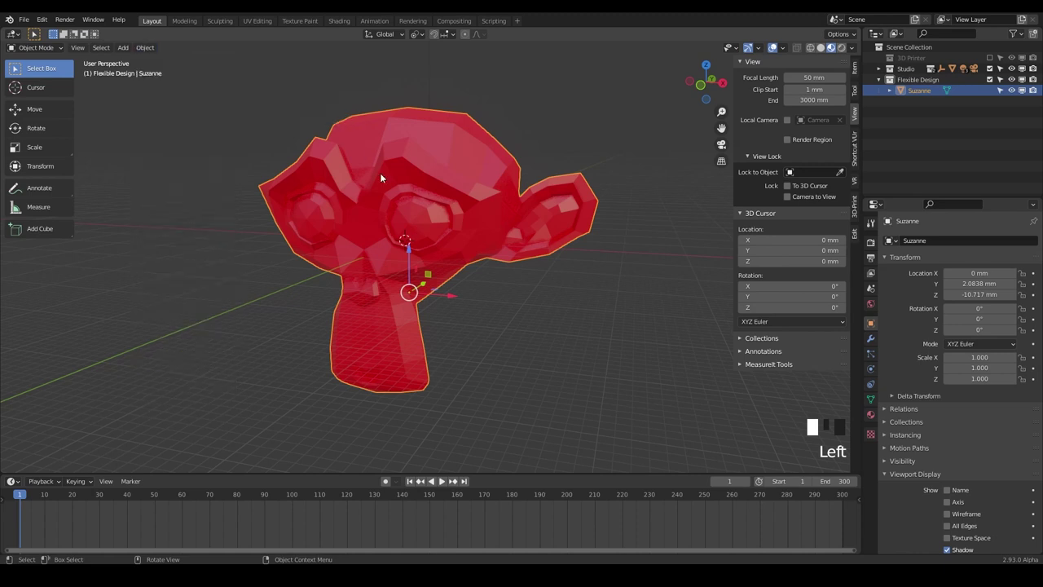
left_click(139, 48)
mouse_move(189, 81)
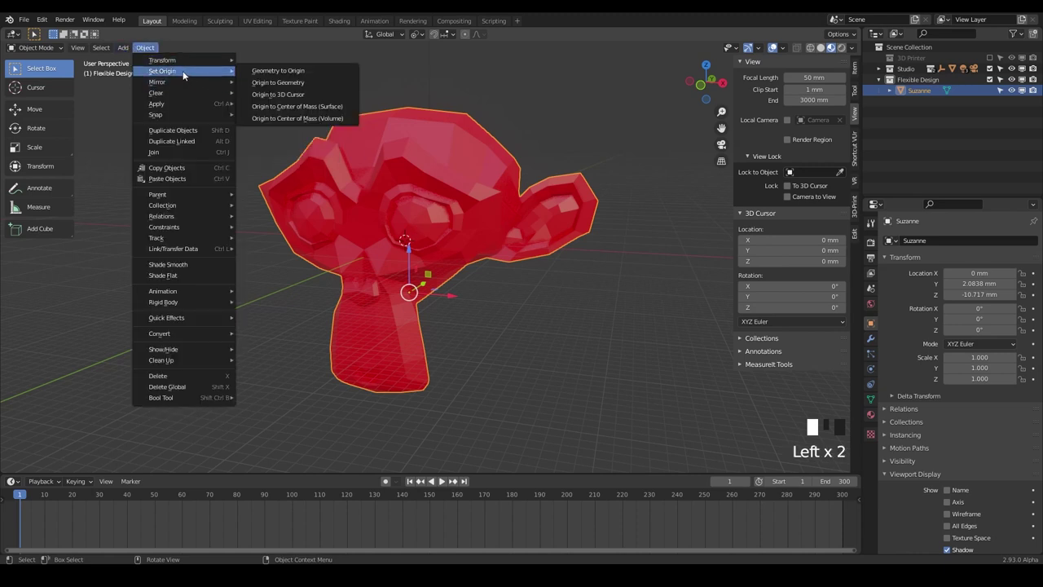
left_click(279, 95)
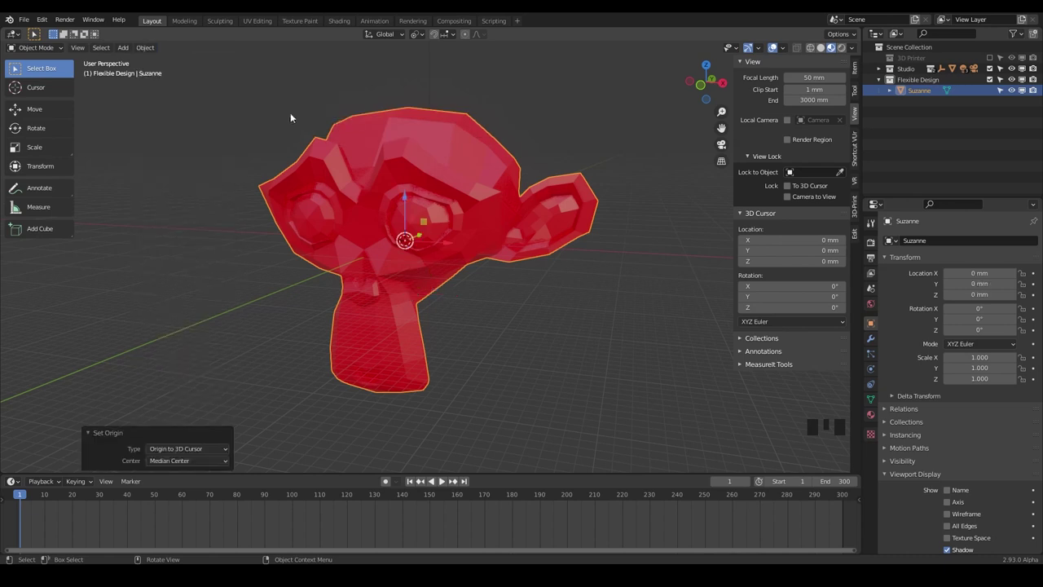
middle_click_drag(534, 322, 460, 331)
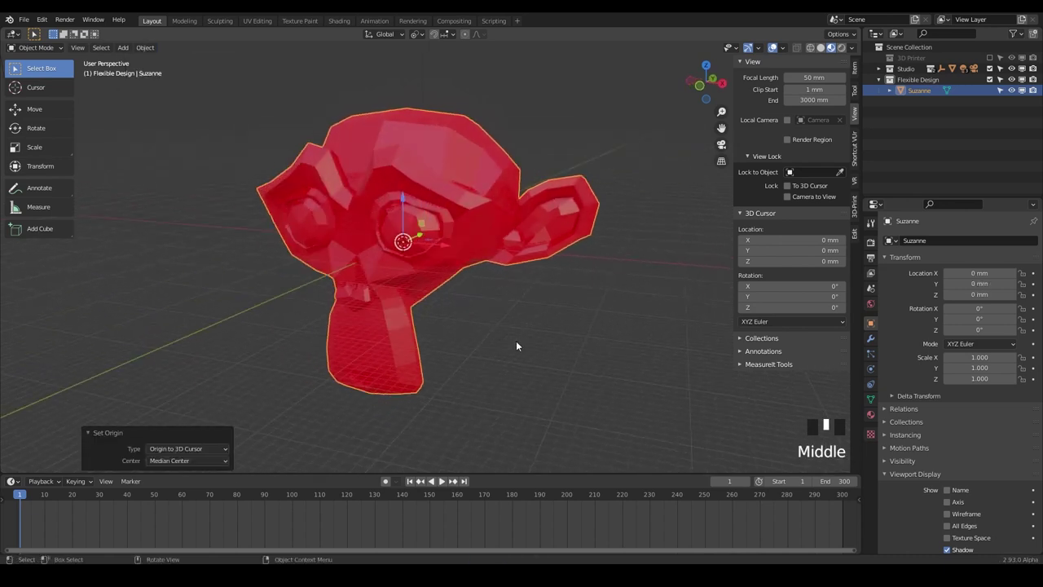